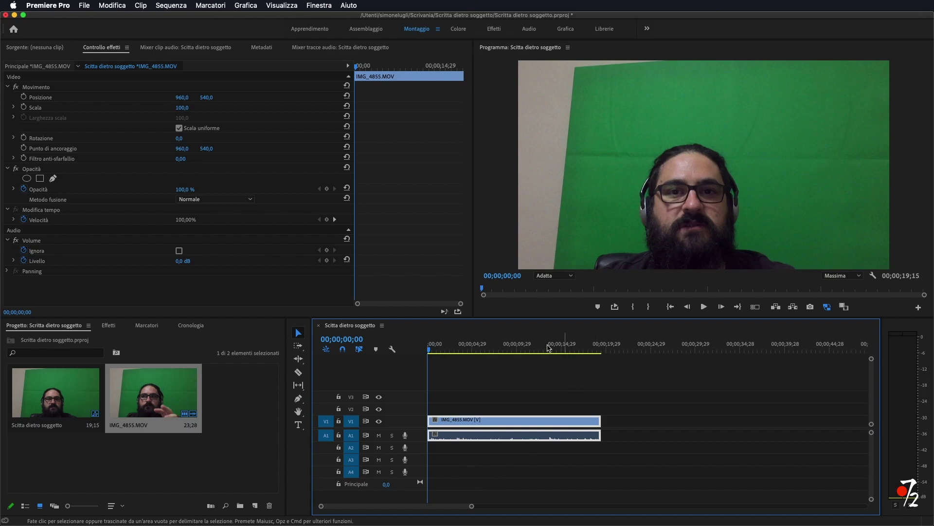
Mute the A1 audio track and return the playhead to 00;00;00;00
{"action": "left_click", "coordinate": [436, 350]}
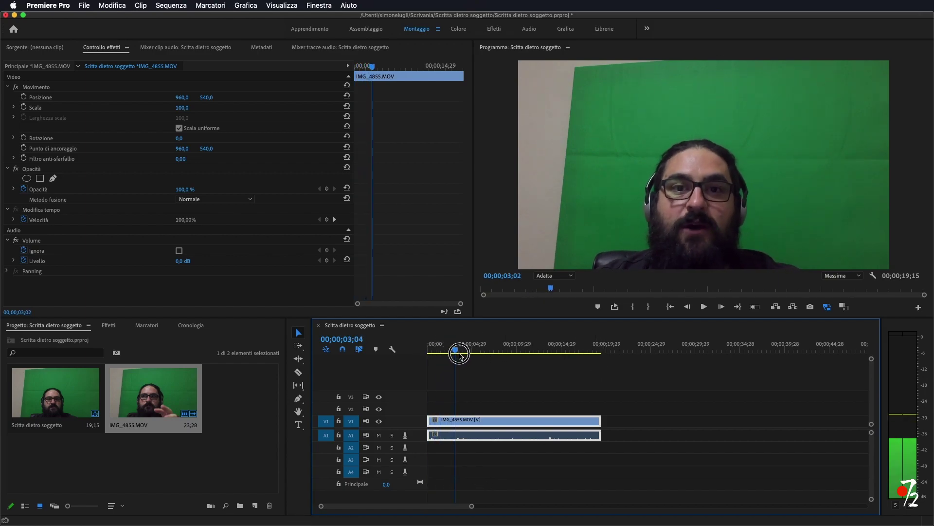
{"action": "mouse_move", "coordinate": [438, 351]}
{"action": "left_mouse_down"}
{"action": "mouse_move", "coordinate": [428, 350]}
{"action": "mouse_move", "coordinate": [462, 354]}
{"action": "mouse_move", "coordinate": [450, 372]}
{"action": "mouse_move", "coordinate": [427, 372]}
{"action": "left_mouse_up"}
{"action": "left_click", "coordinate": [379, 436]}
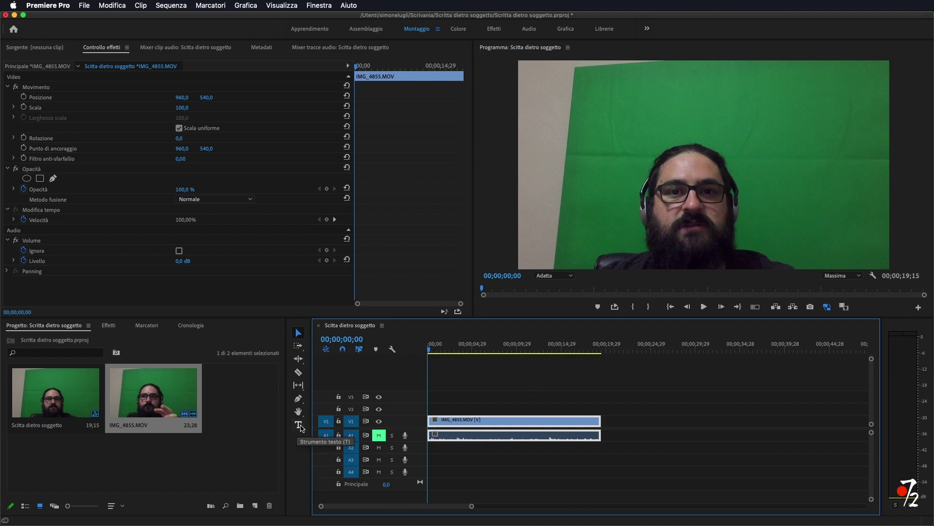
Type a 'Studio72' title in the Program monitor on V2 and select its text
{"action": "left_click", "coordinate": [299, 426]}
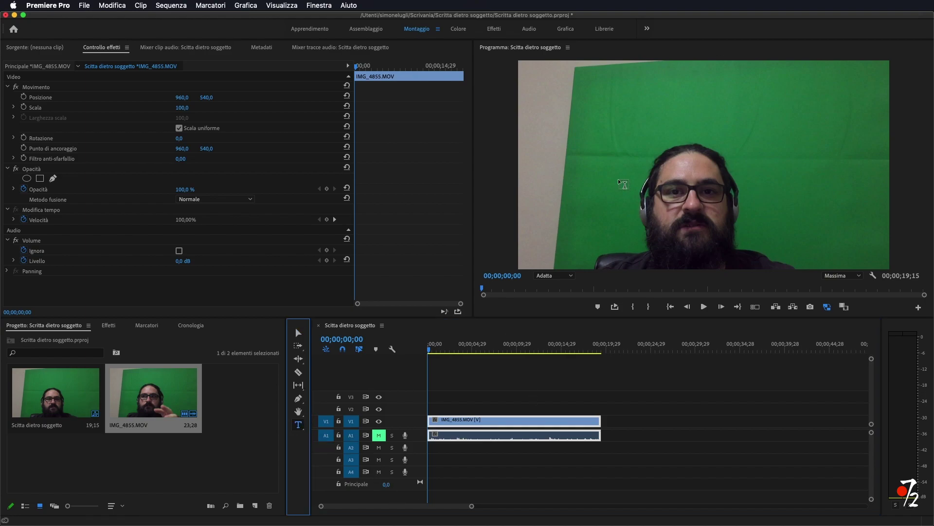
{"action": "left_click", "coordinate": [591, 121]}
{"action": "type", "text": "St"}
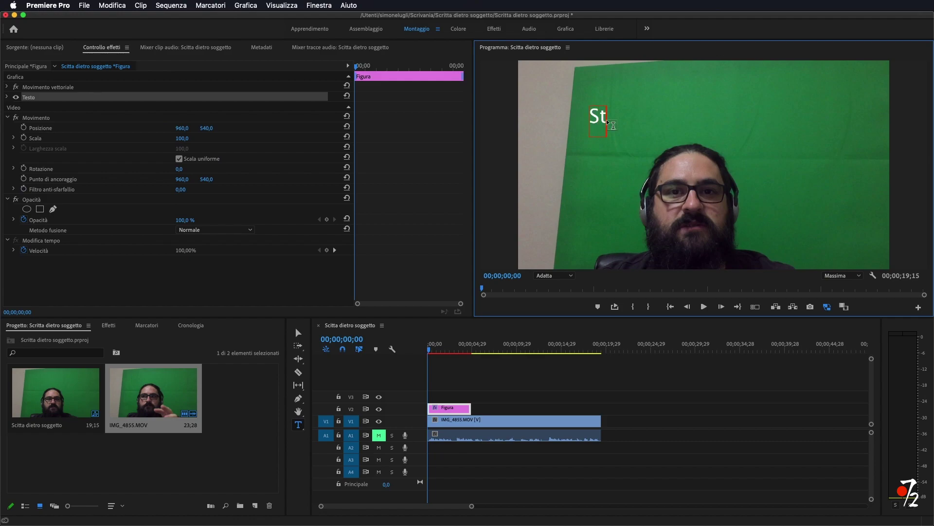
{"action": "type", "text": "dio72"}
{"action": "left_click", "coordinate": [607, 116]}
{"action": "type", "text": "u"}
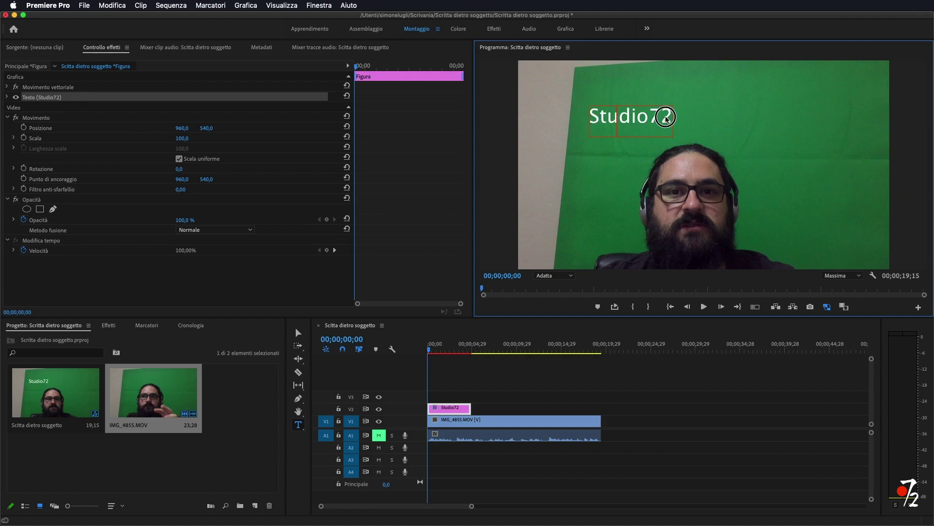
{"action": "double_click", "coordinate": [667, 117]}
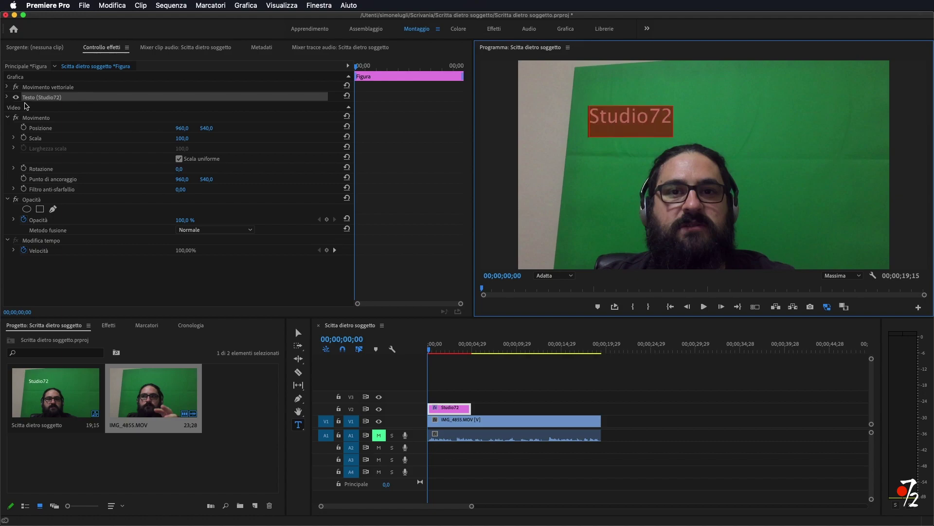
{"action": "left_click", "coordinate": [7, 97]}
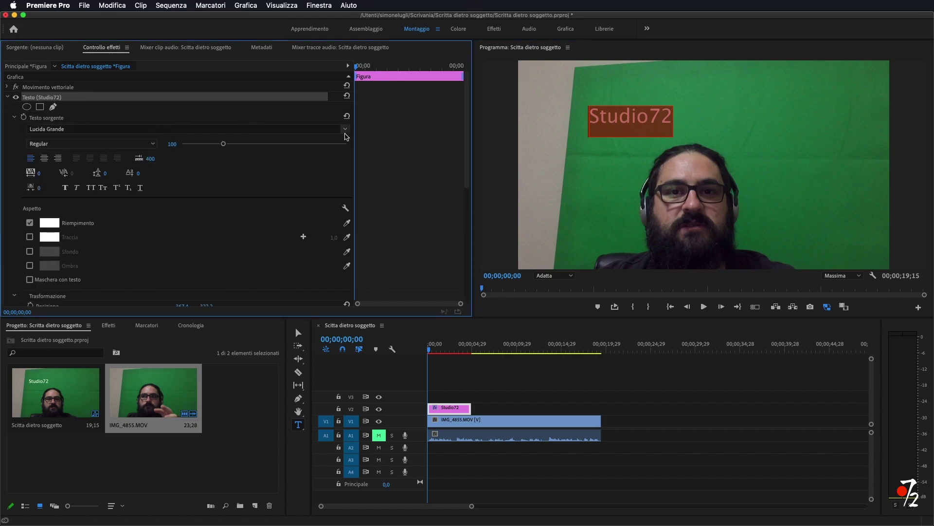
Set the Studio72 title to the Lemon/Milk font at size 227
{"action": "left_click", "coordinate": [216, 129]}
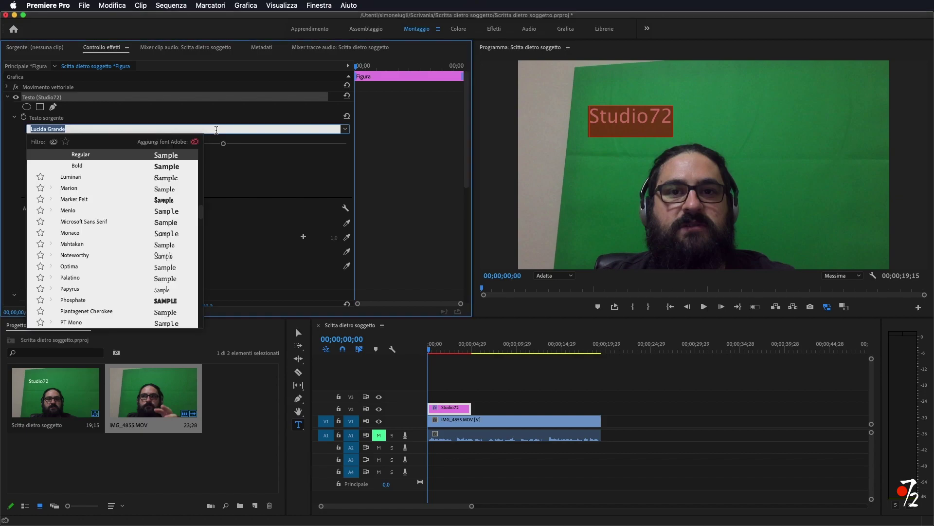
{"action": "type", "text": "lemon"}
{"action": "key", "text": "Return"}
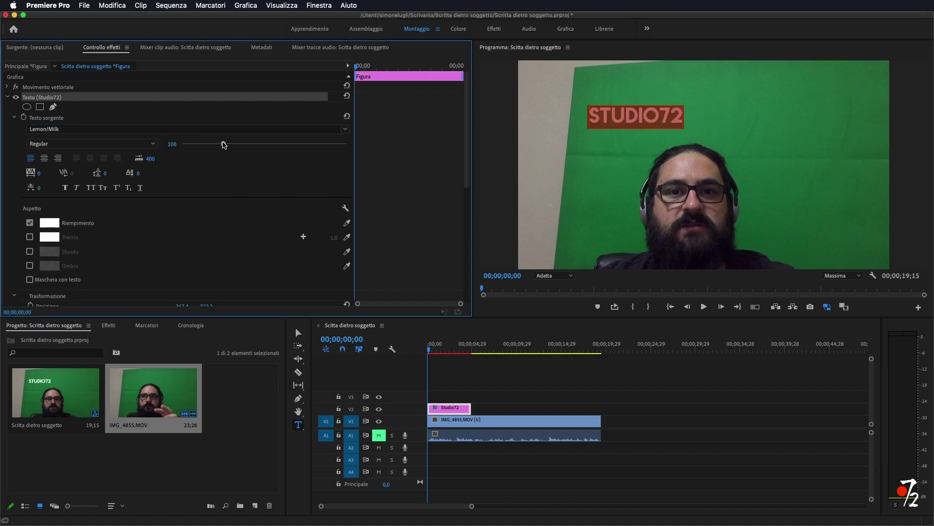
{"action": "left_click_drag", "start_coordinate": [223, 145], "coordinate": [276, 147]}
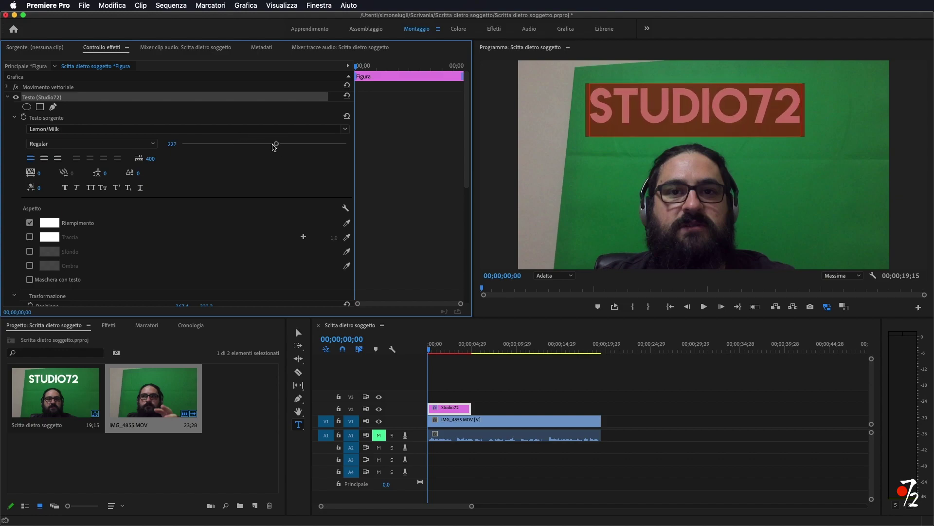
{"action": "left_click", "coordinate": [8, 87]}
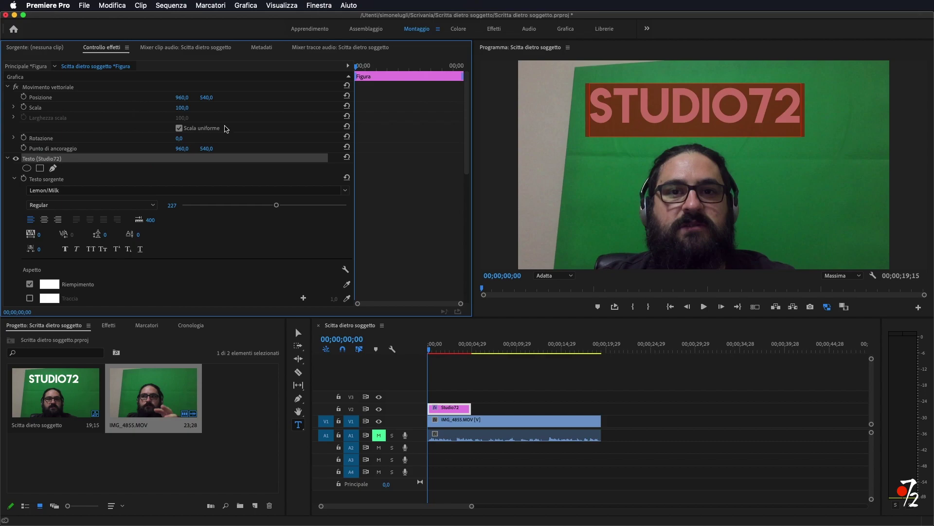
Drag the STUDIO72 title down over the presenter's head, then scrub to about 05;09
{"action": "key", "text": "Escape"}
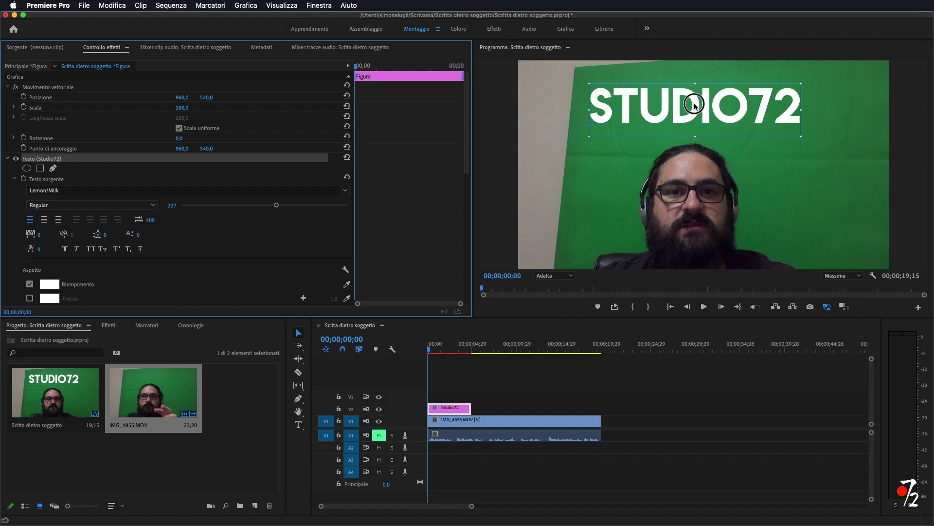
{"action": "mouse_move", "coordinate": [691, 113]}
{"action": "left_mouse_down"}
{"action": "mouse_move", "coordinate": [694, 149]}
{"action": "mouse_move", "coordinate": [696, 142]}
{"action": "left_mouse_up"}
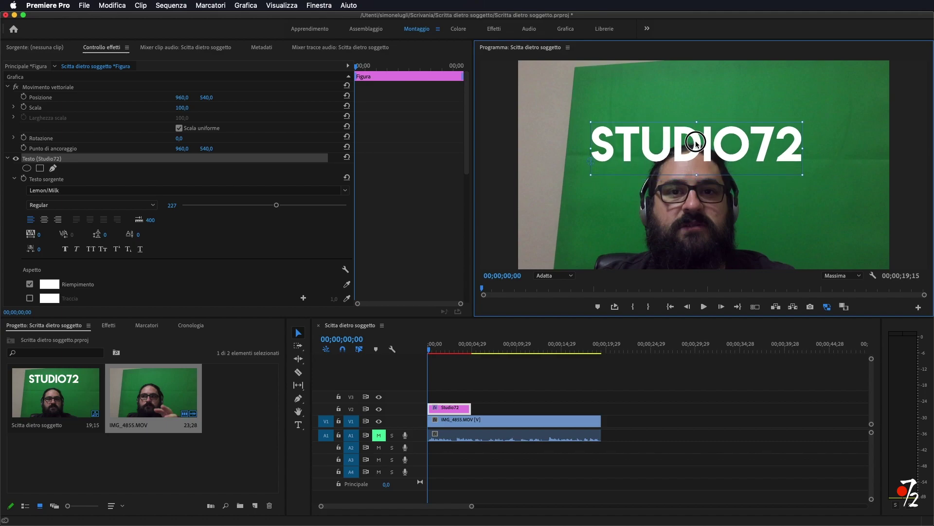
{"action": "left_click_drag", "start_coordinate": [696, 142], "coordinate": [696, 140]}
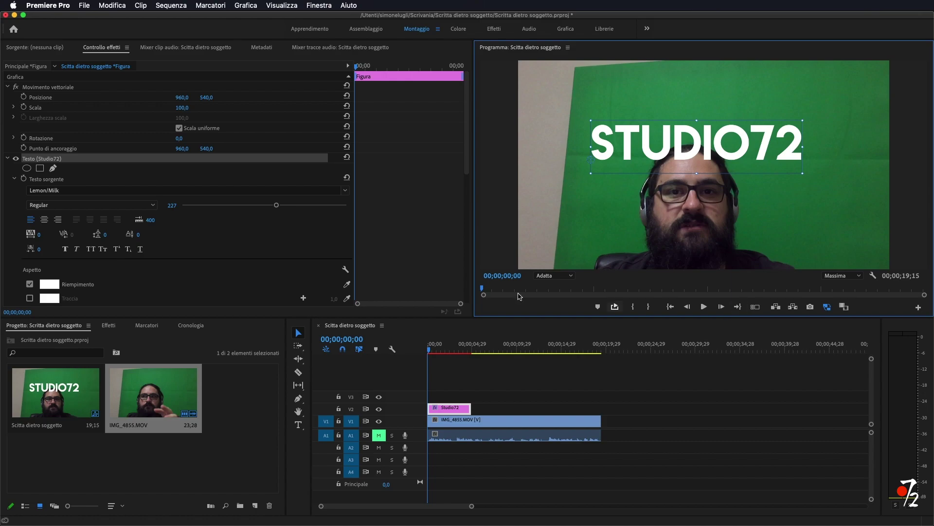
{"action": "left_click_drag", "start_coordinate": [435, 352], "coordinate": [475, 356]}
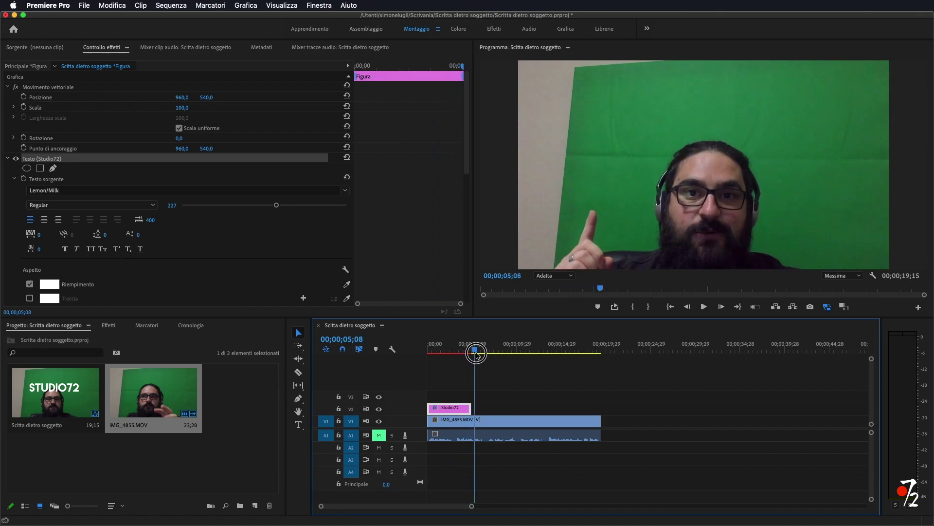
Move the Studio72 clip to start at 05;09 and extend it to the green-screen clip's end
{"action": "left_click_drag", "start_coordinate": [475, 355], "coordinate": [475, 353]}
{"action": "left_click_drag", "start_coordinate": [448, 409], "coordinate": [496, 409]}
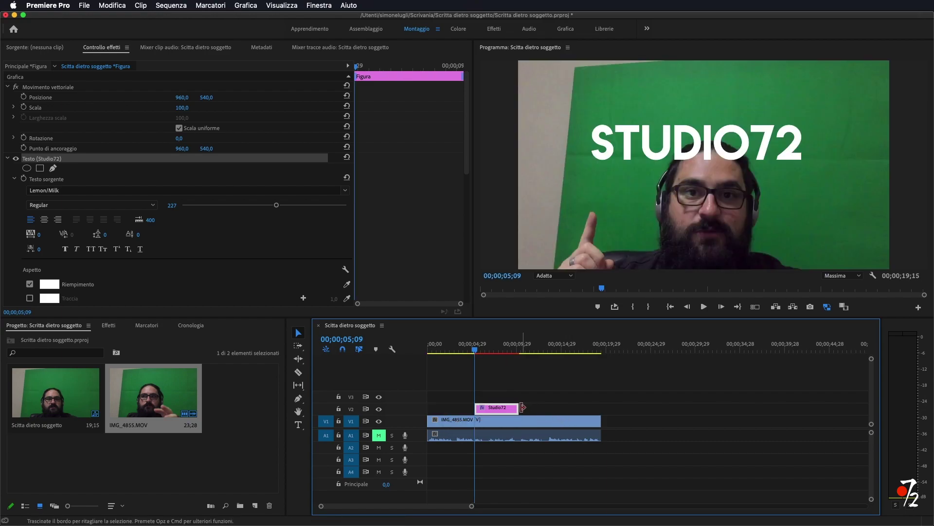
{"action": "left_click_drag", "start_coordinate": [518, 408], "coordinate": [601, 411]}
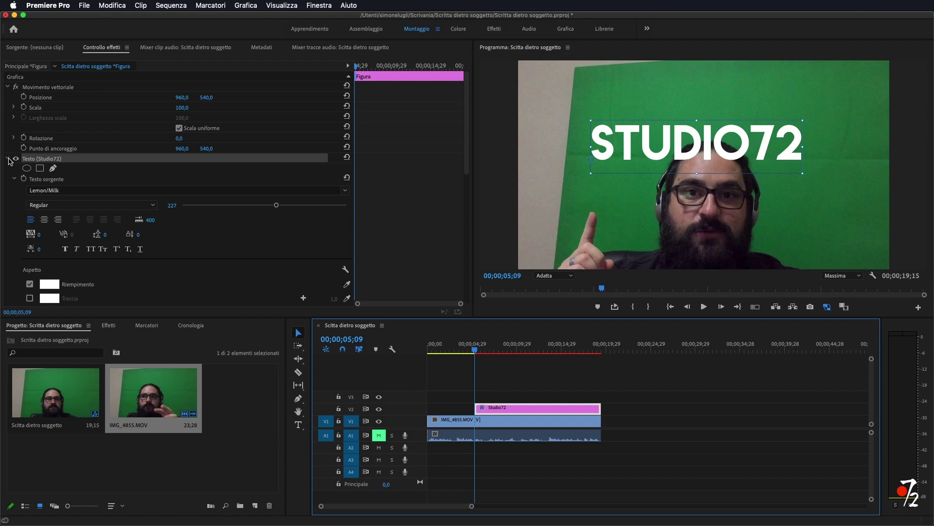
{"action": "left_click", "coordinate": [7, 159]}
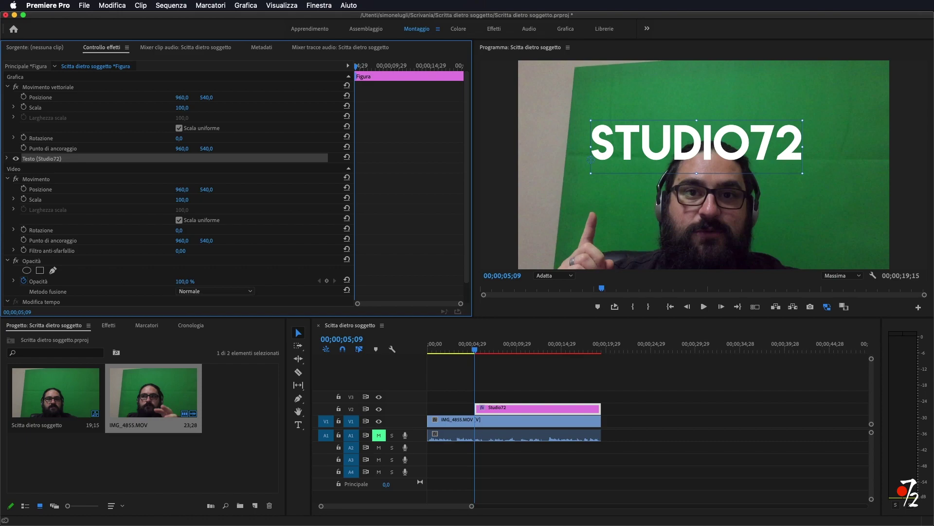
Set the title's opacity to 43%, inspect the head at 150% zoom, then return to 100%
{"action": "left_click_drag", "start_coordinate": [183, 281], "coordinate": [169, 282]}
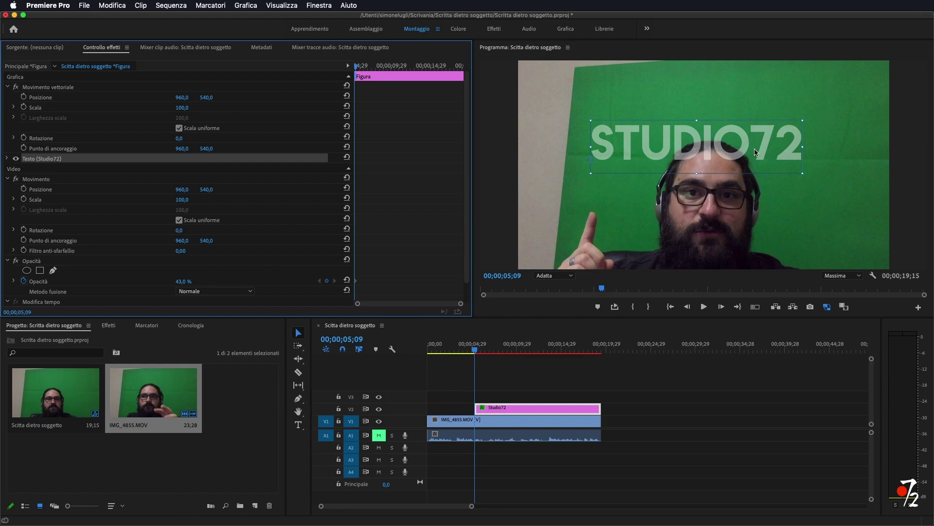
{"action": "left_click", "coordinate": [550, 276]}
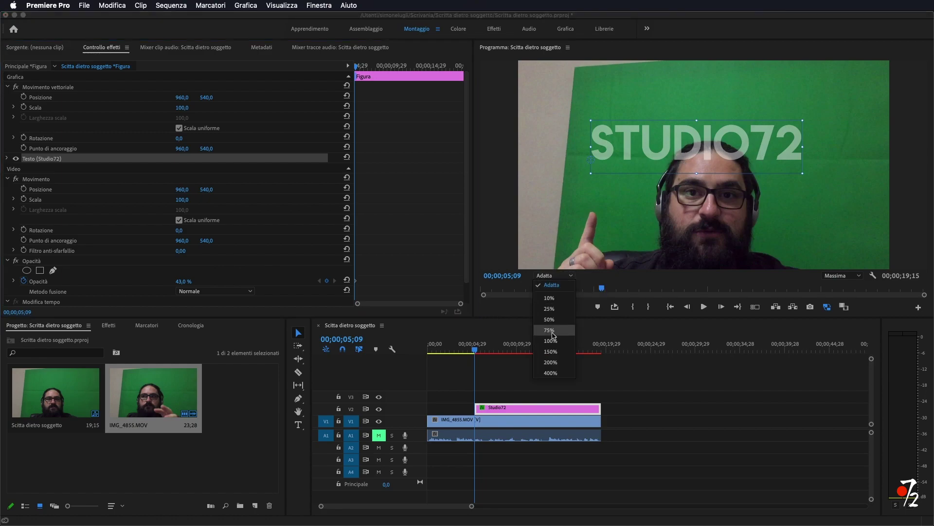
{"action": "left_click", "coordinate": [555, 351]}
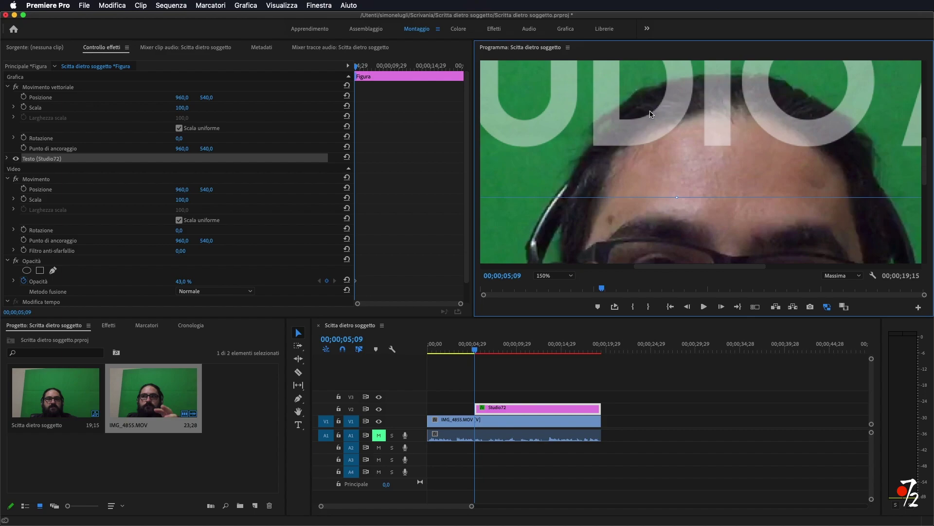
{"action": "key", "text": "h"}
{"action": "left_click_drag", "start_coordinate": [651, 114], "coordinate": [537, 187]}
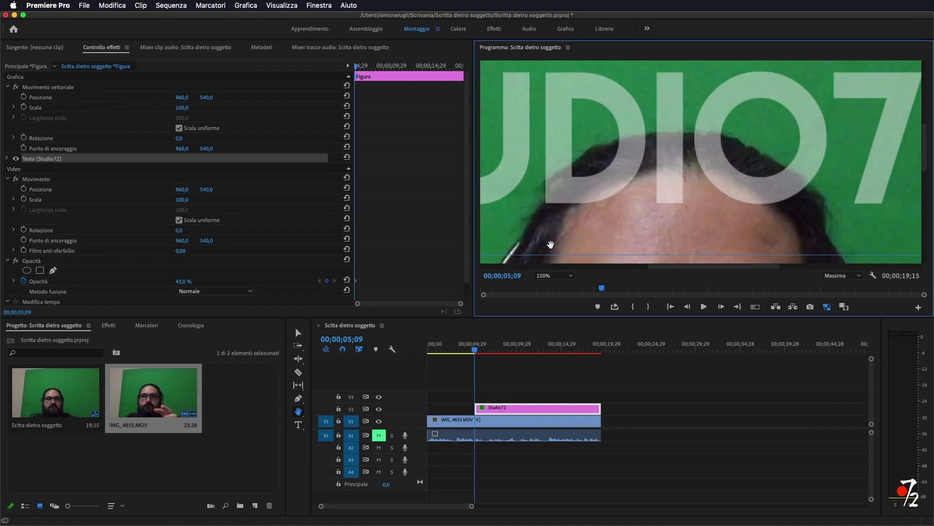
{"action": "left_click", "coordinate": [555, 276]}
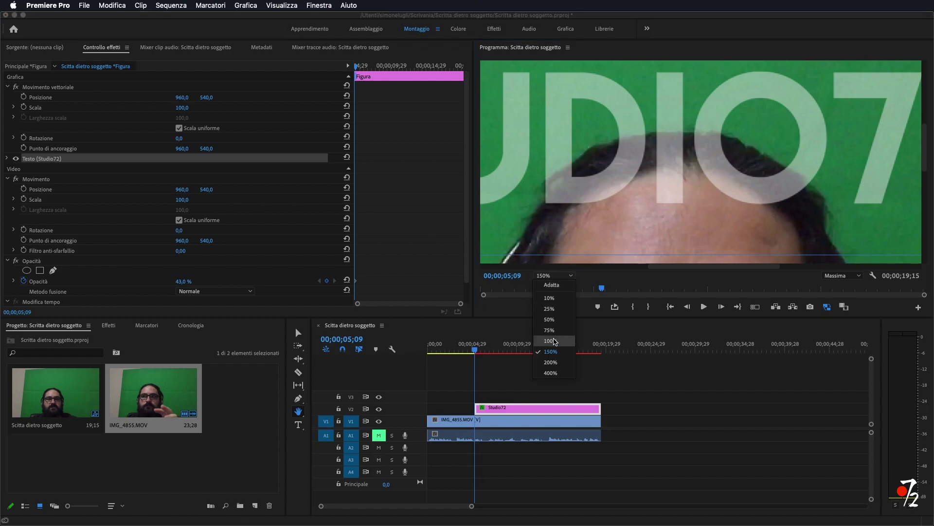
{"action": "left_click", "coordinate": [554, 341]}
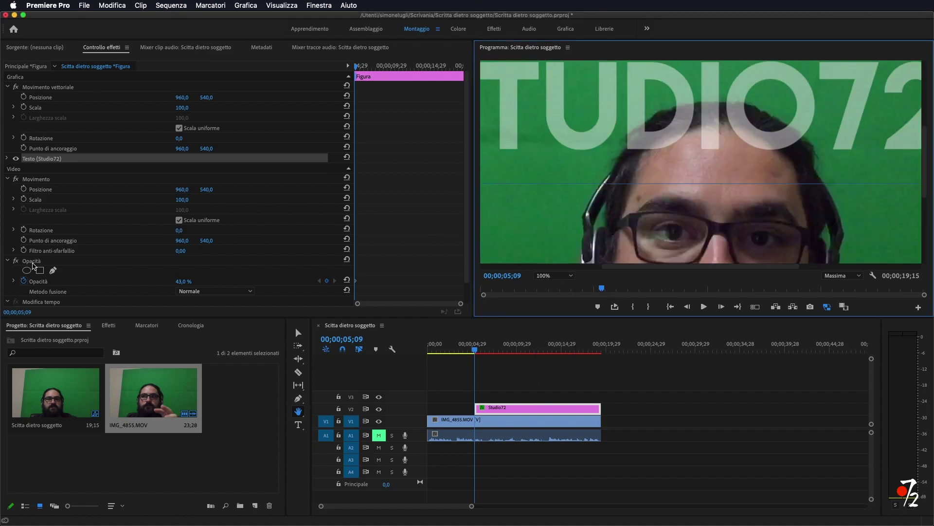
Add a free-draw Bezier mask to the title's Opacity effect
{"action": "left_click", "coordinate": [32, 262]}
{"action": "left_click", "coordinate": [53, 270]}
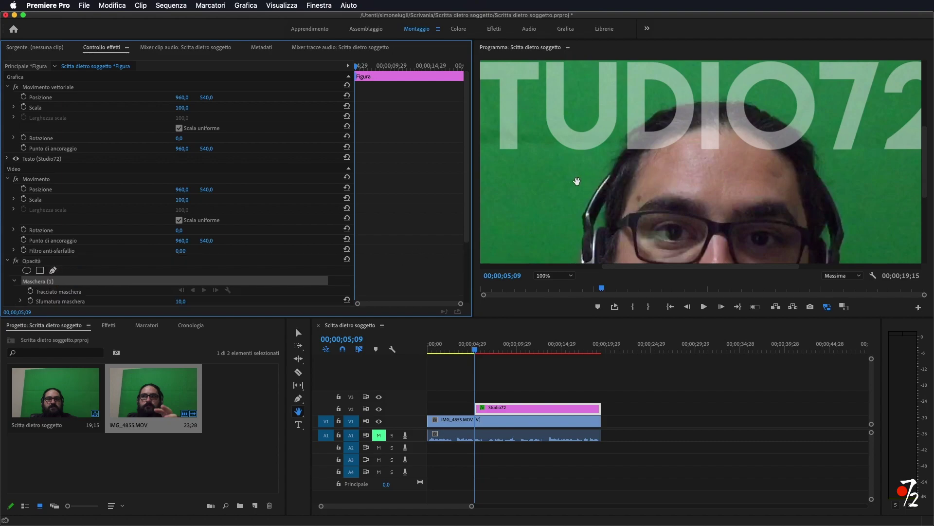
{"action": "key", "text": "v"}
Place mask points up the left side and across the crown of the presenter's head
{"action": "left_click", "coordinate": [614, 172]}
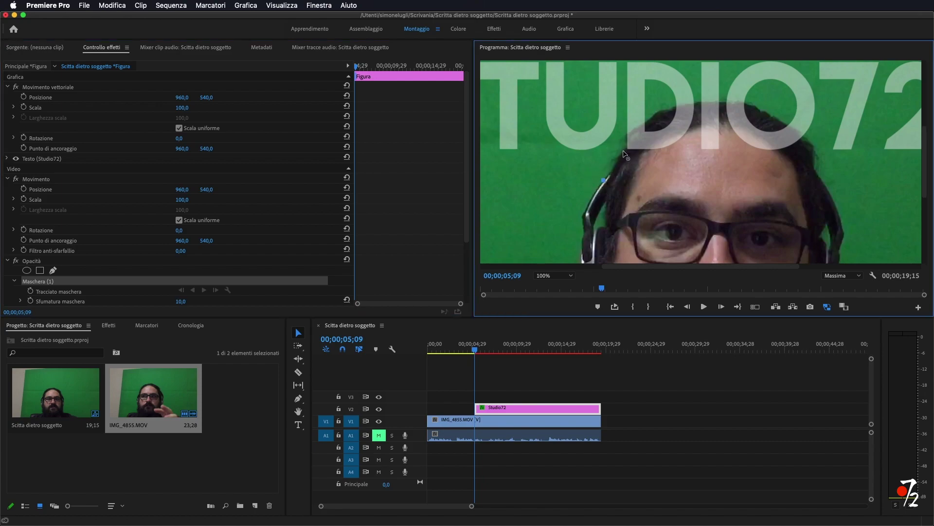
{"action": "left_click", "coordinate": [620, 155]}
{"action": "left_click", "coordinate": [627, 136]}
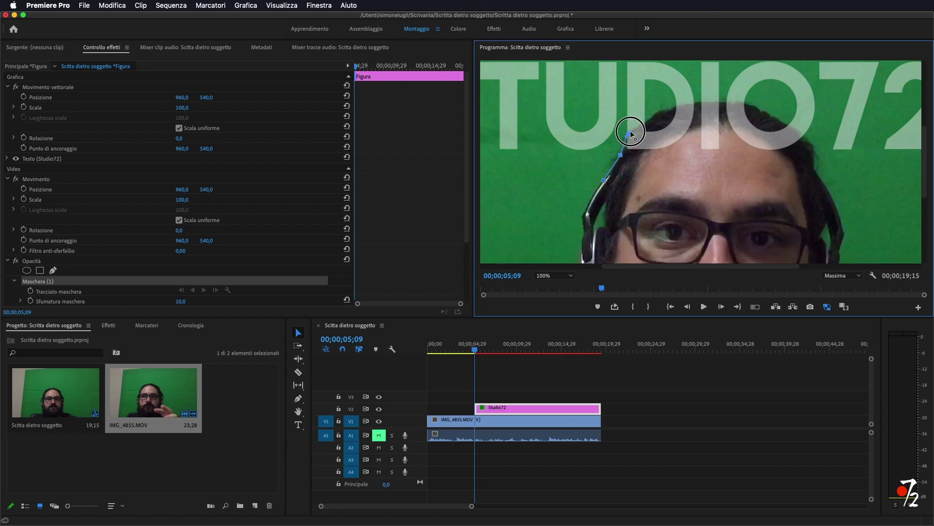
{"action": "left_click", "coordinate": [649, 119]}
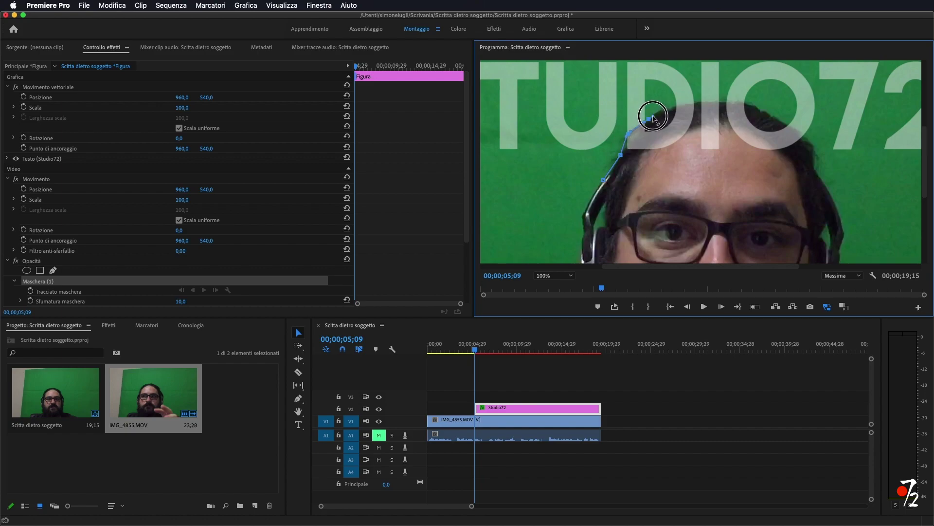
{"action": "left_click", "coordinate": [670, 107]}
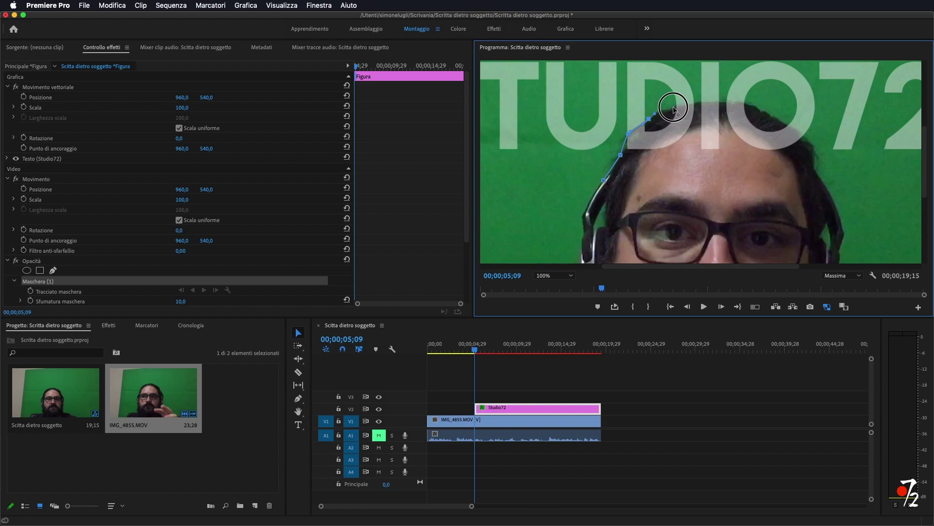
{"action": "left_click", "coordinate": [711, 101]}
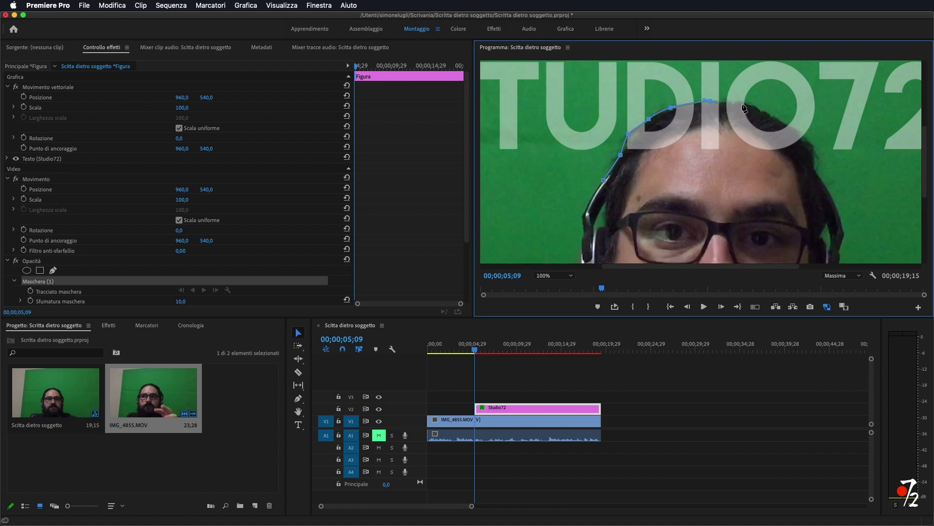
{"action": "left_click", "coordinate": [742, 102]}
{"action": "left_click", "coordinate": [750, 105]}
{"action": "left_click", "coordinate": [768, 113]}
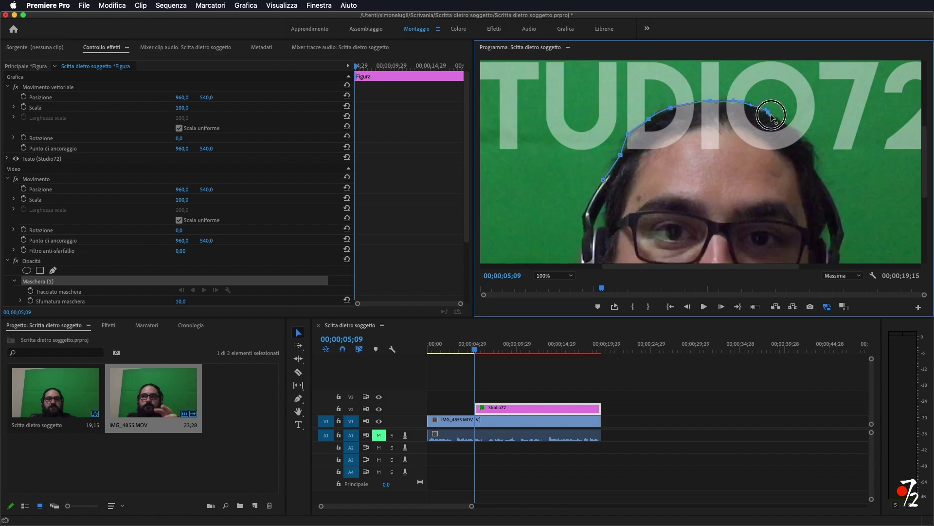
{"action": "left_click", "coordinate": [784, 118]}
Continue the mask down the right side past the headphone and close it at the first point
{"action": "left_click", "coordinate": [790, 126]}
{"action": "left_click", "coordinate": [816, 147]}
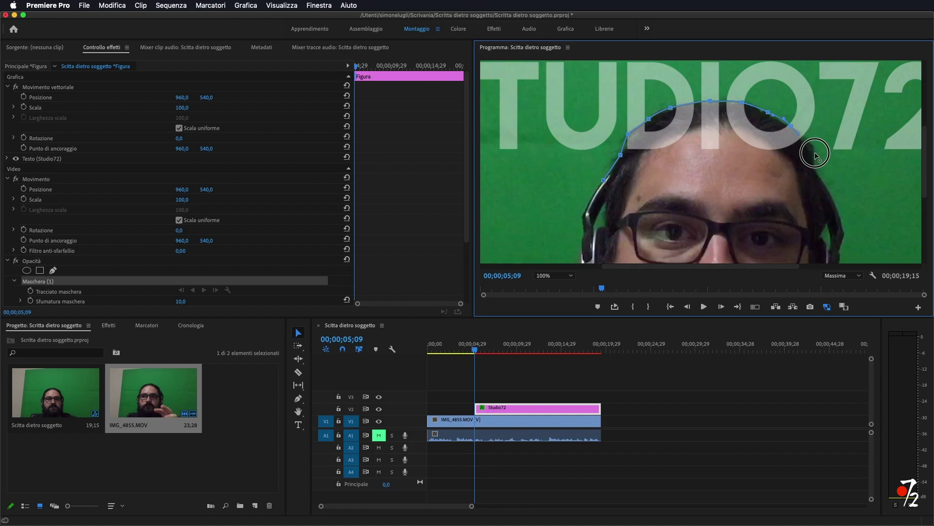
{"action": "left_click", "coordinate": [816, 168]}
{"action": "left_click", "coordinate": [844, 198]}
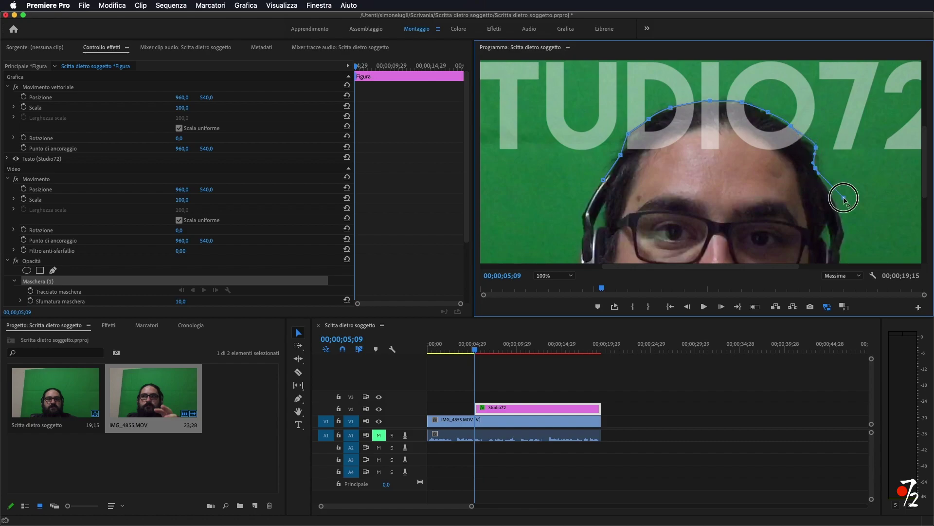
{"action": "left_click", "coordinate": [863, 246]}
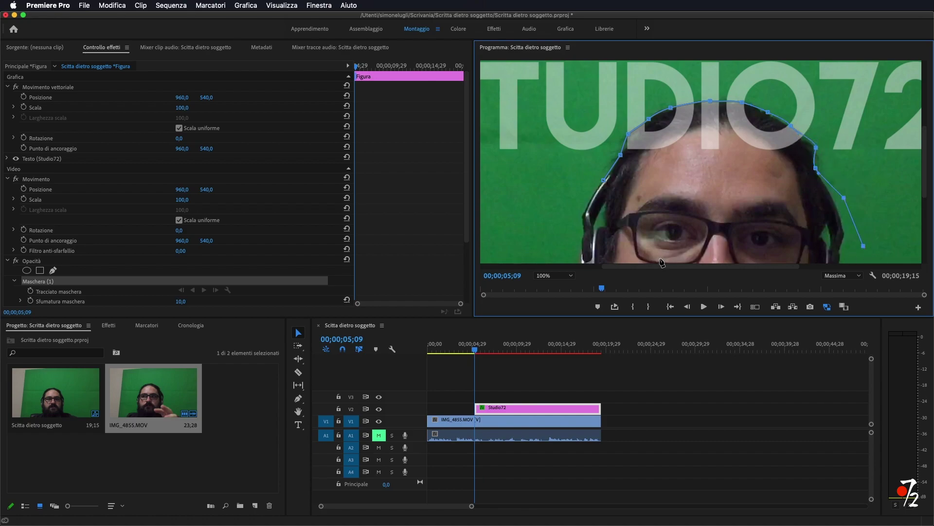
{"action": "left_click", "coordinate": [563, 256]}
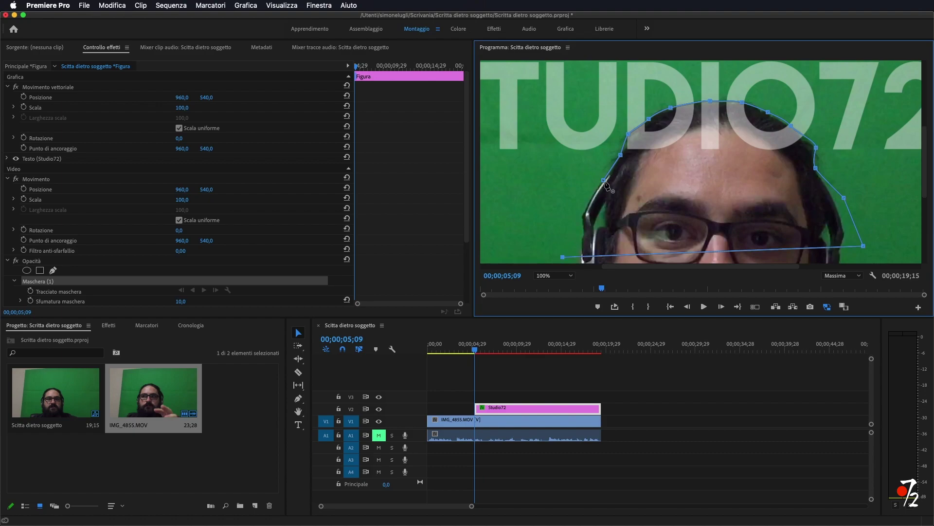
{"action": "left_click", "coordinate": [603, 181]}
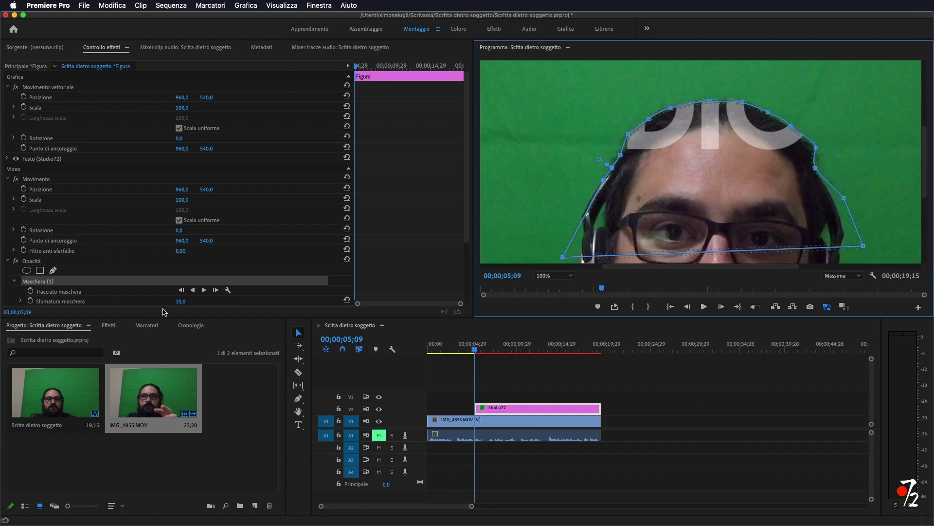
{"action": "scroll", "coordinate": [204, 249], "scroll_direction": "down", "scroll_amount": 2}
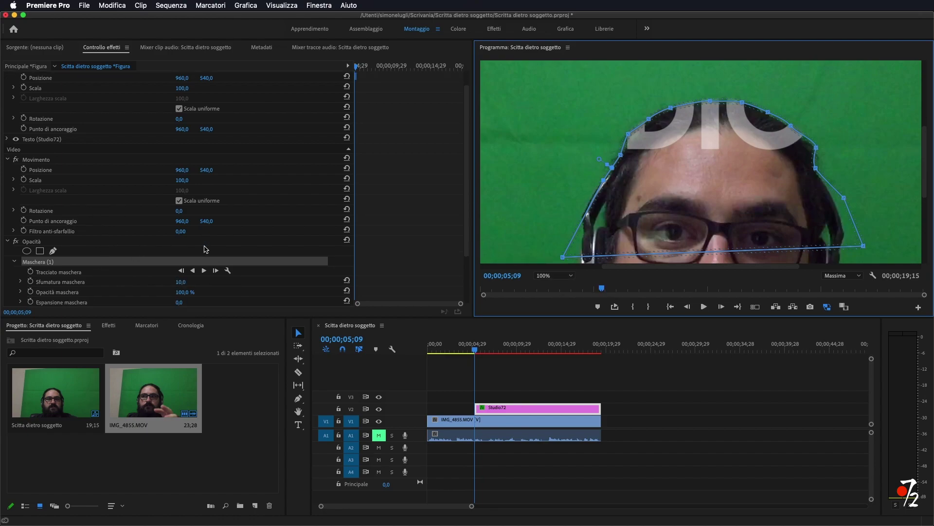
{"action": "scroll", "coordinate": [238, 255], "scroll_direction": "down", "scroll_amount": 4}
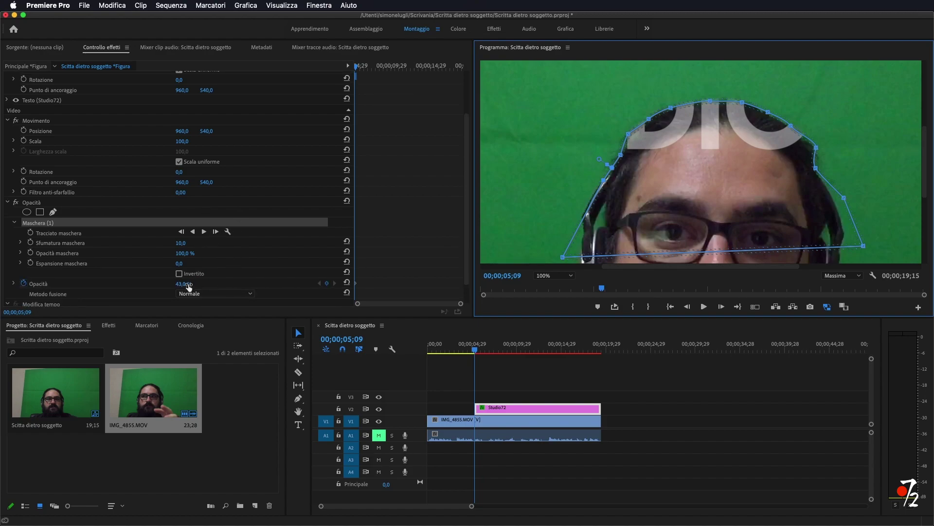
Raise the title's opacity back to 100% and check Invertito on Maschera (1)
{"action": "left_click_drag", "start_coordinate": [188, 285], "coordinate": [196, 285]}
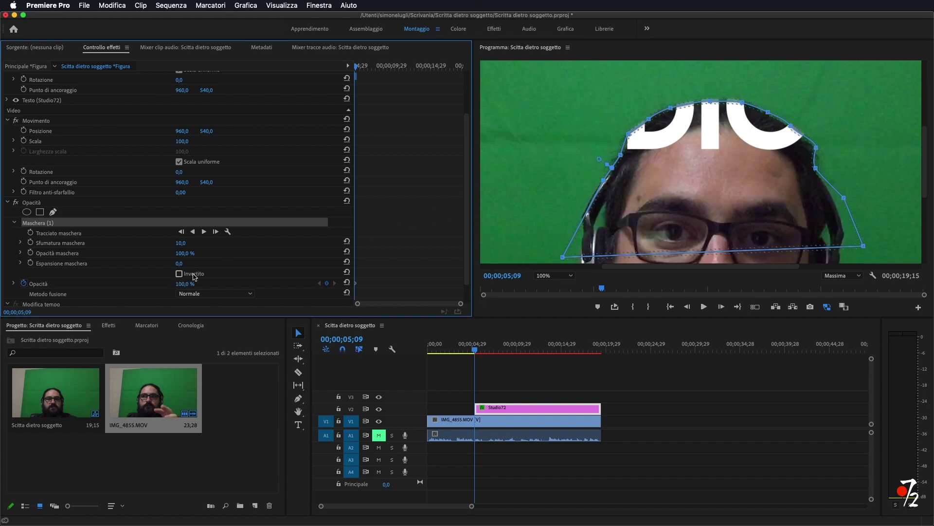
{"action": "left_click", "coordinate": [179, 274]}
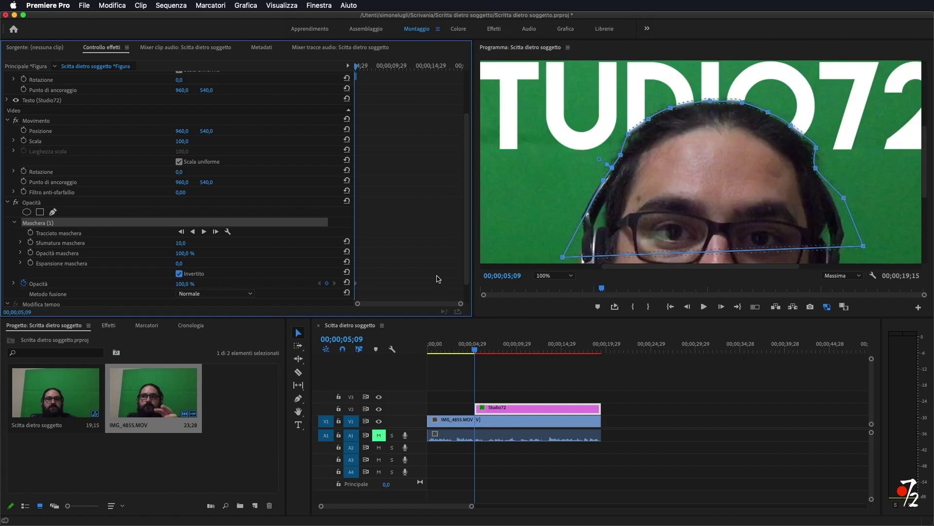
{"action": "left_click", "coordinate": [550, 275]}
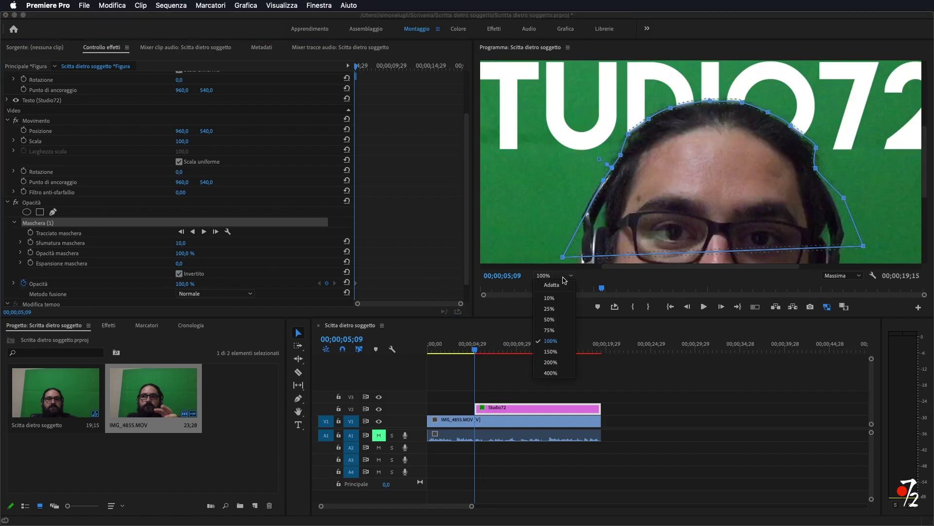
{"action": "left_click", "coordinate": [547, 274]}
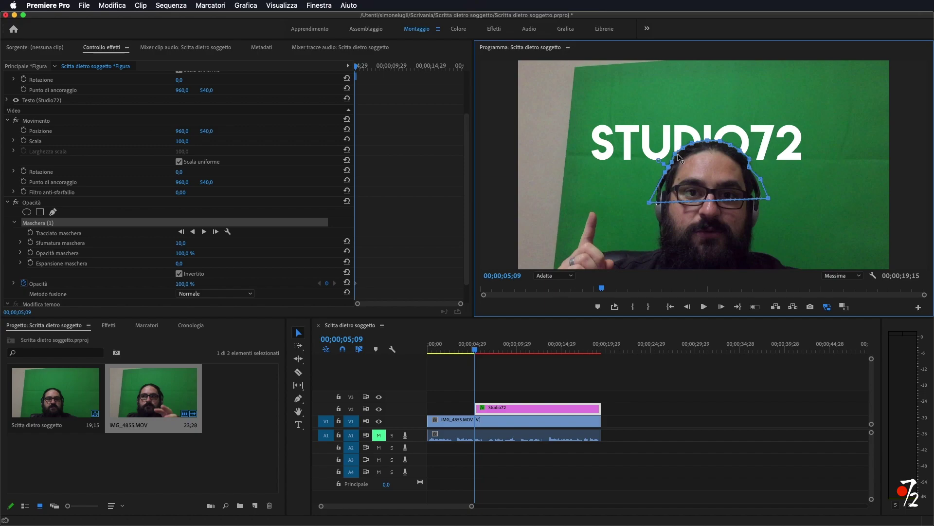
{"action": "left_click", "coordinate": [477, 350]}
{"action": "left_click_drag", "start_coordinate": [478, 351], "coordinate": [474, 351]}
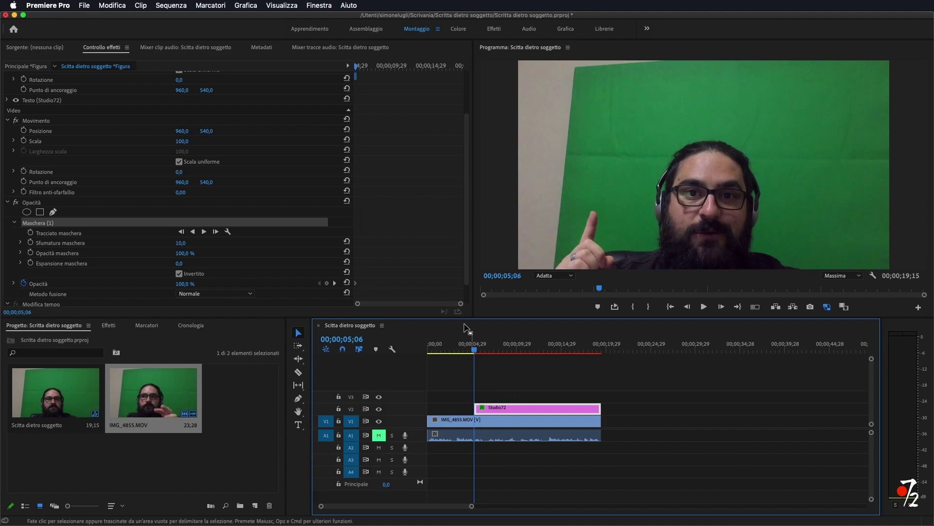
{"action": "left_click", "coordinate": [354, 67]}
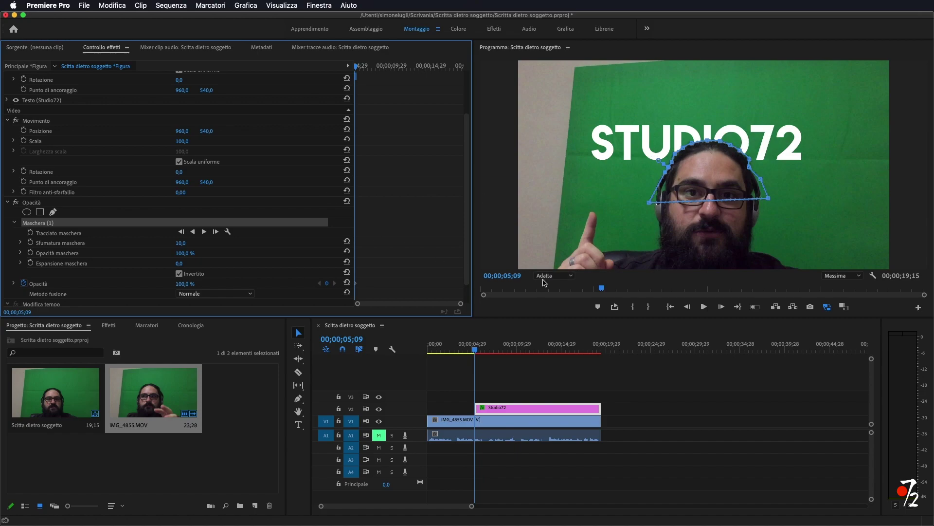
{"action": "left_click", "coordinate": [549, 276]}
{"action": "left_click", "coordinate": [551, 340]}
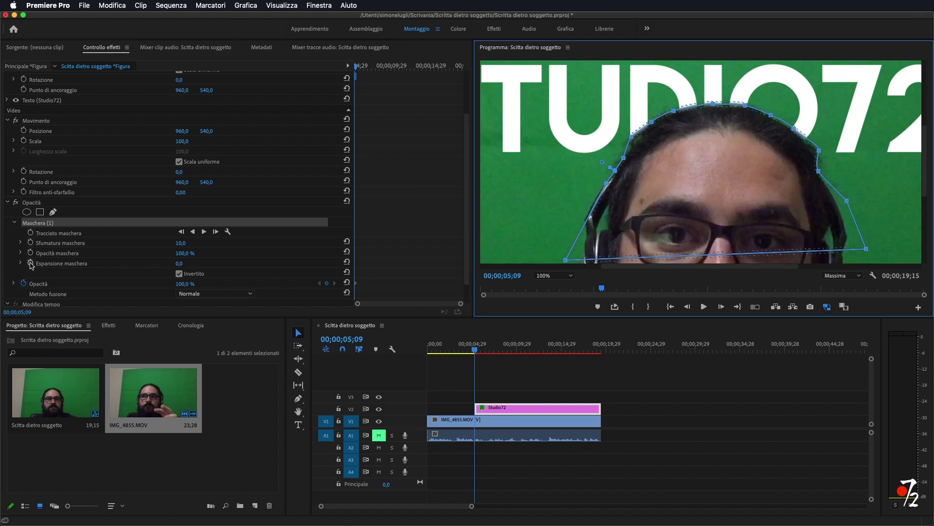
Set a Mask Path keyframe and step through frames to 05;15
{"action": "left_click", "coordinate": [30, 233]}
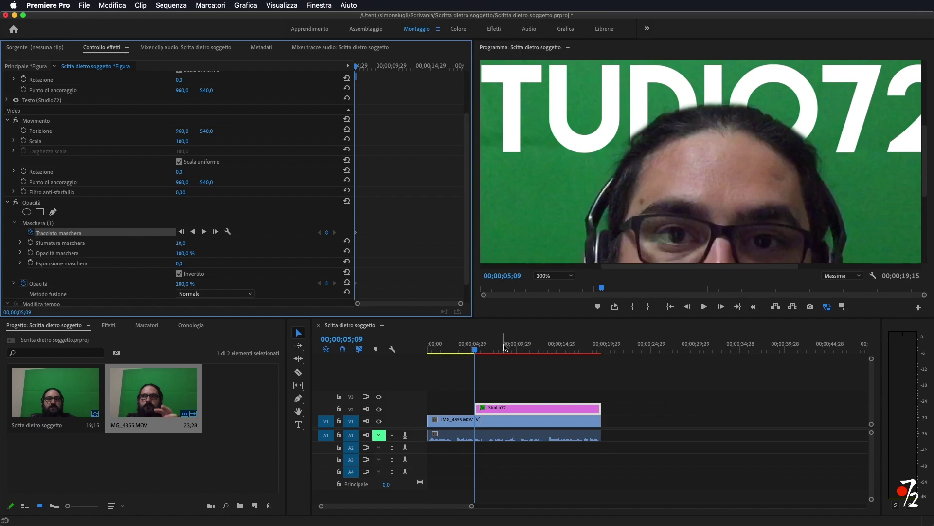
{"action": "key", "text": "Right"}
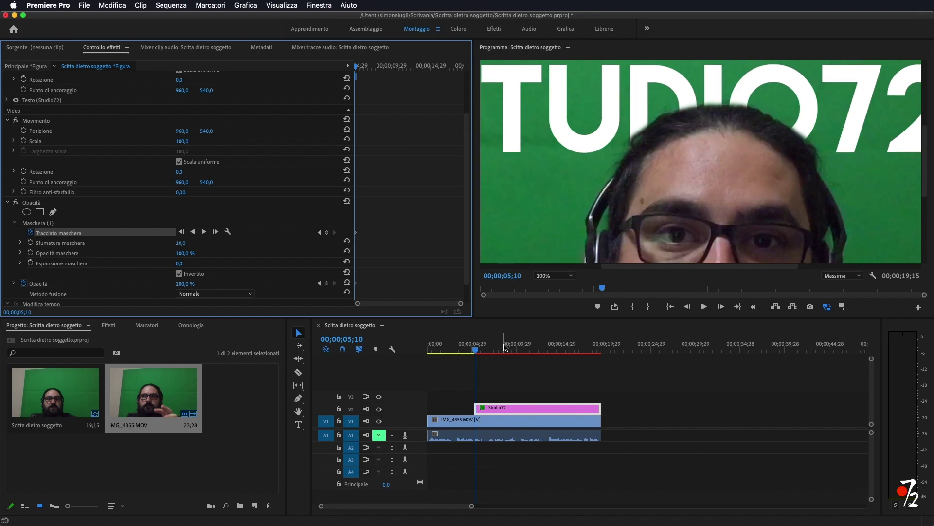
{"action": "key", "text": "Right"}
{"action": "key", "text": "Right"}
{"action": "key", "text": "Right"}
{"action": "key", "text": "Right"}
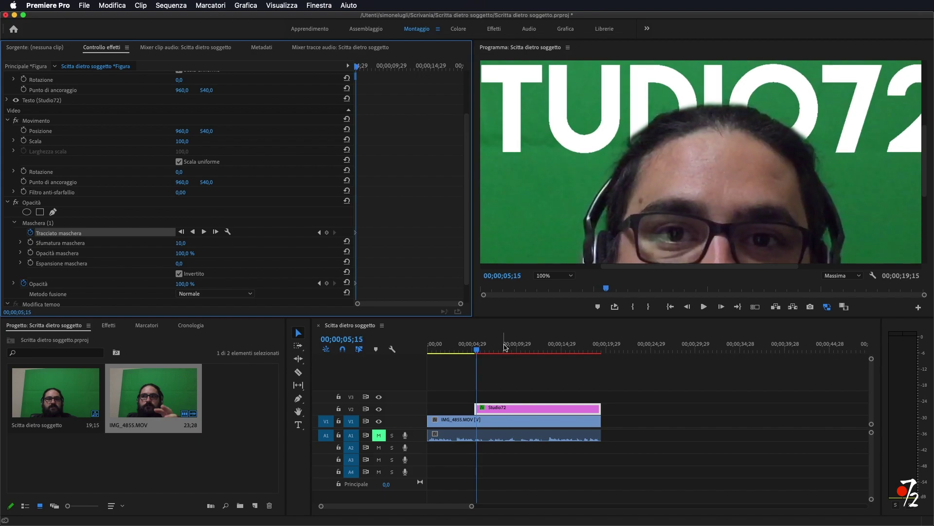
{"action": "key", "text": "Right"}
{"action": "key", "text": "Left"}
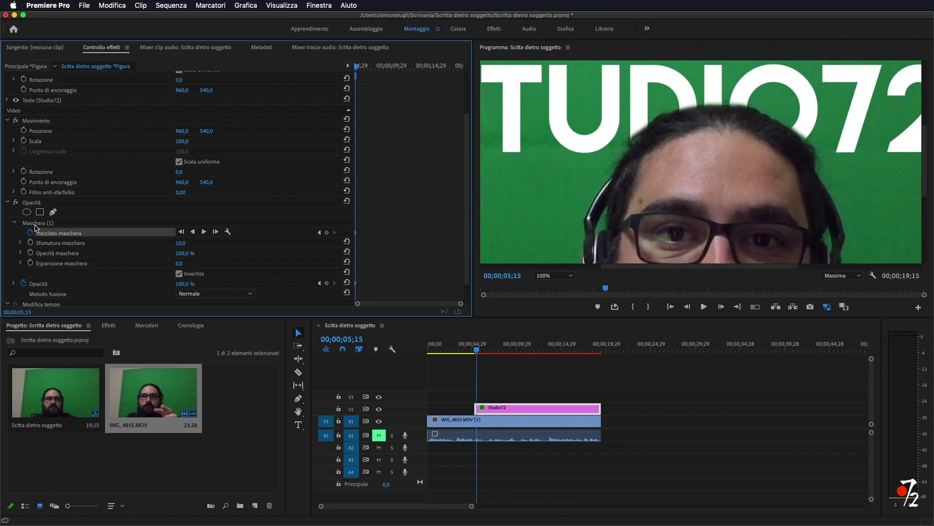
Add and curve mask points so the path hugs the top of the head
{"action": "left_click", "coordinate": [35, 224]}
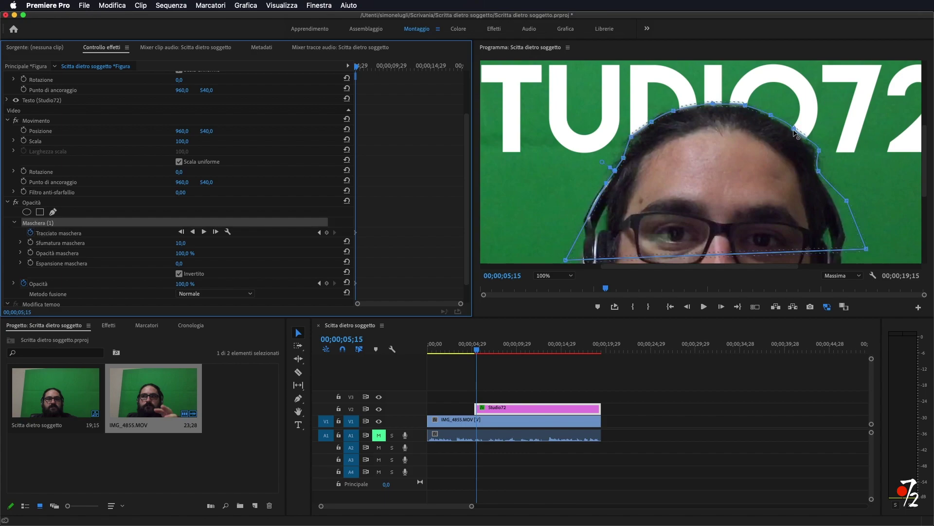
{"action": "left_click_drag", "start_coordinate": [795, 129], "coordinate": [780, 123]}
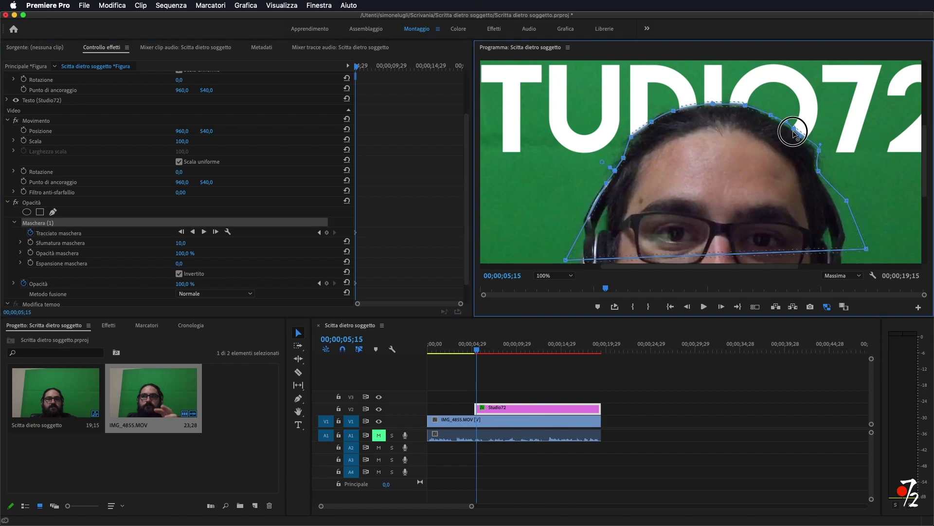
{"action": "left_click", "coordinate": [767, 119]}
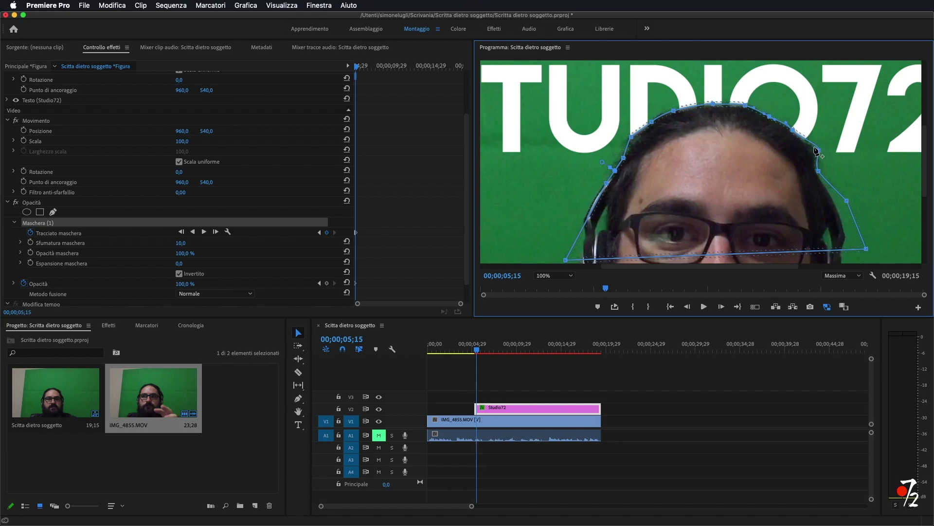
{"action": "left_click_drag", "start_coordinate": [820, 154], "coordinate": [814, 153]}
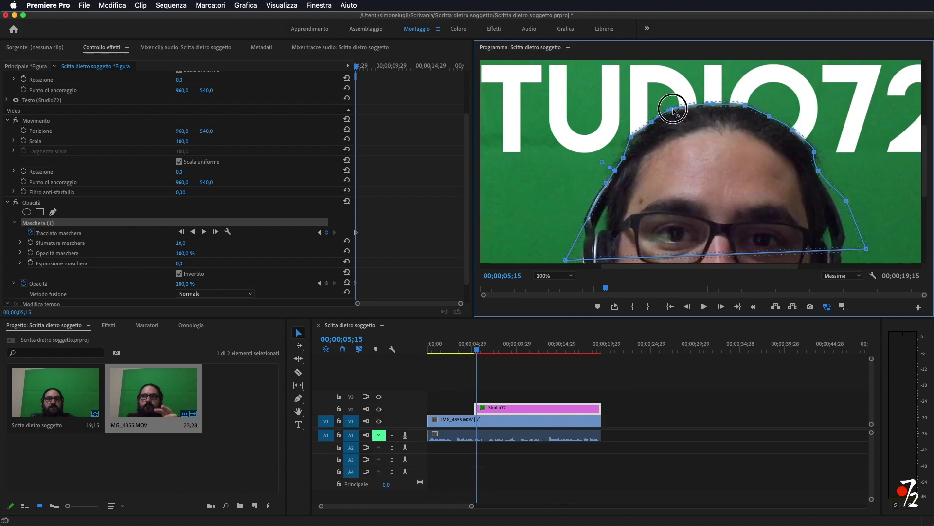
{"action": "left_click", "coordinate": [657, 117]}
{"action": "left_click", "coordinate": [652, 122]}
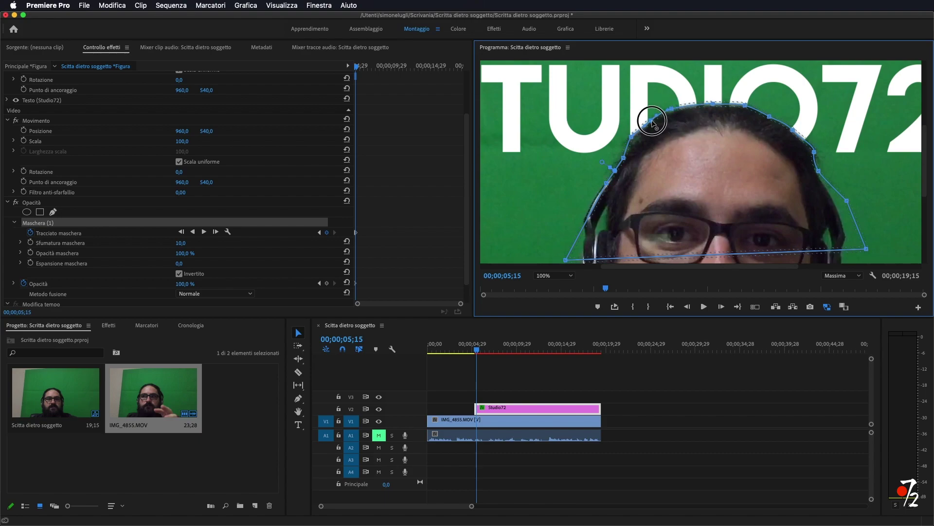
{"action": "left_click", "coordinate": [624, 158]}
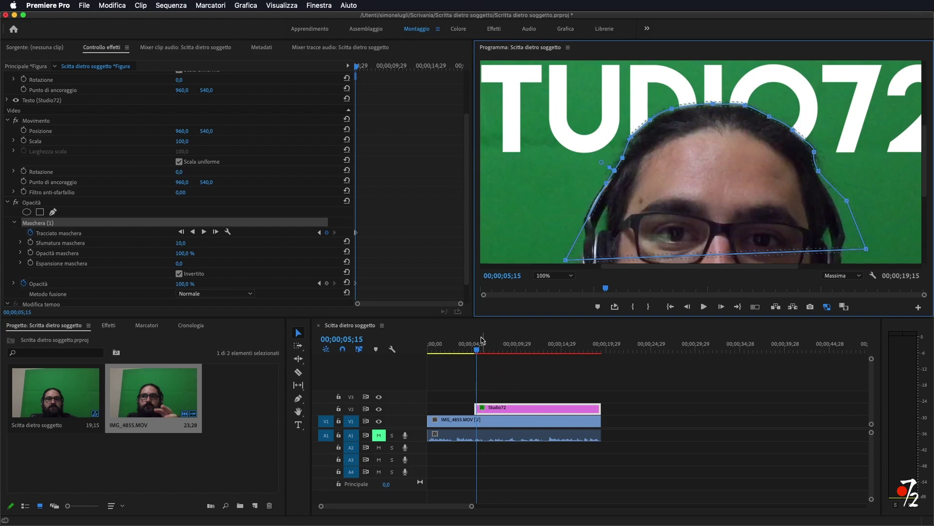
Step to 05;18 and move the mask right to match the head's position
{"action": "left_click", "coordinate": [481, 329]}
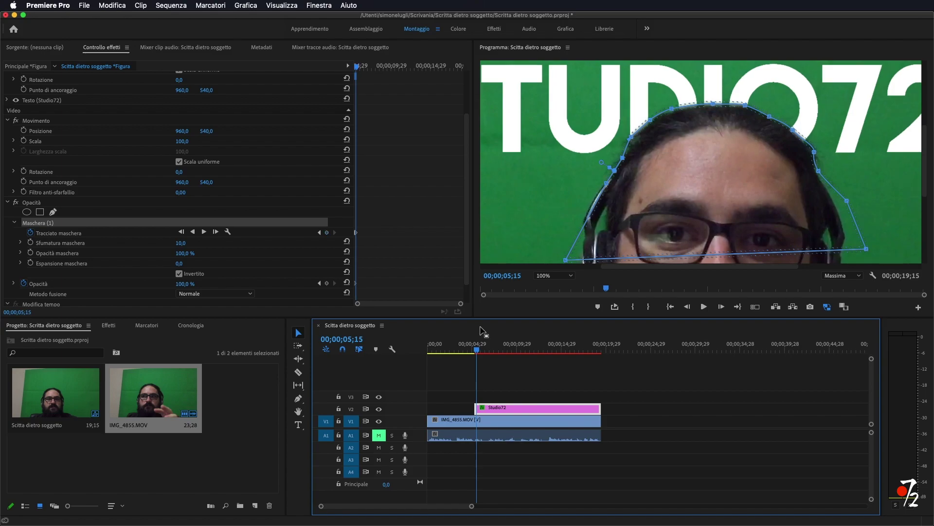
{"action": "key", "text": "Right"}
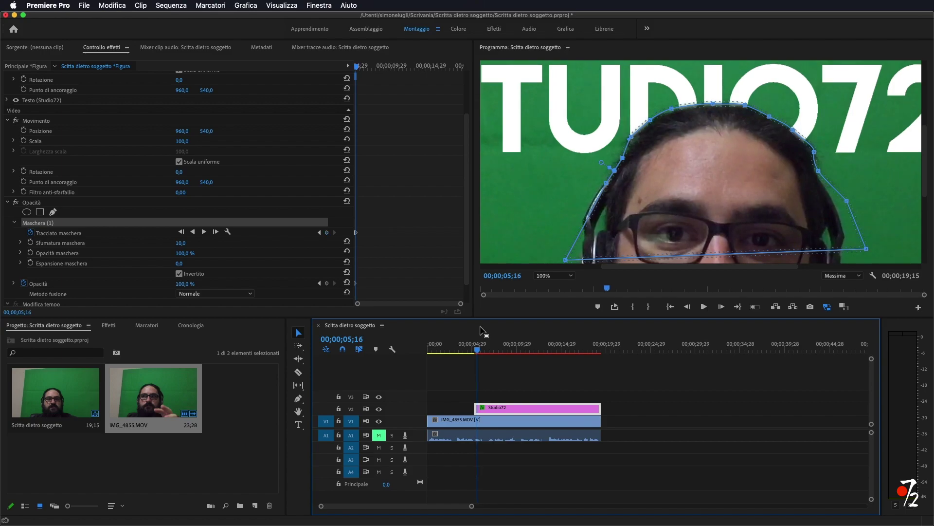
{"action": "key", "text": "Right"}
{"action": "key", "text": "Right"}
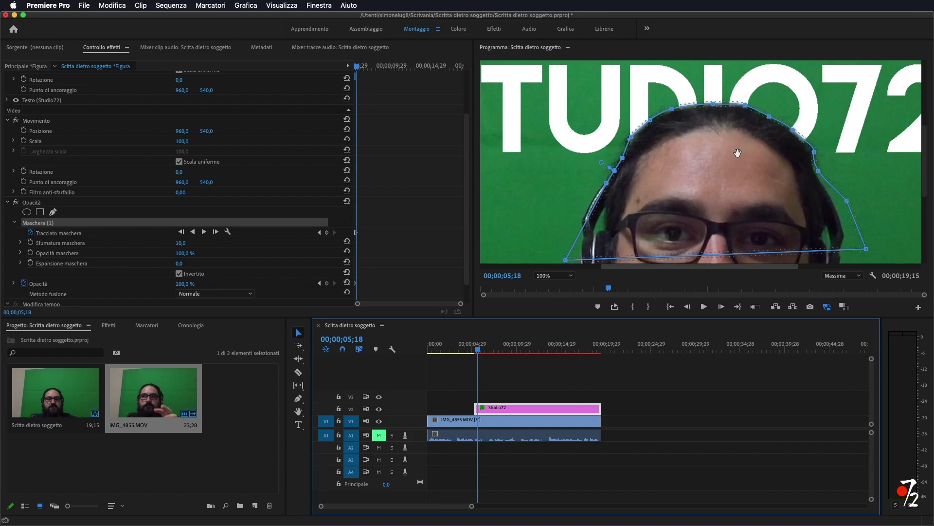
{"action": "left_click", "coordinate": [736, 152]}
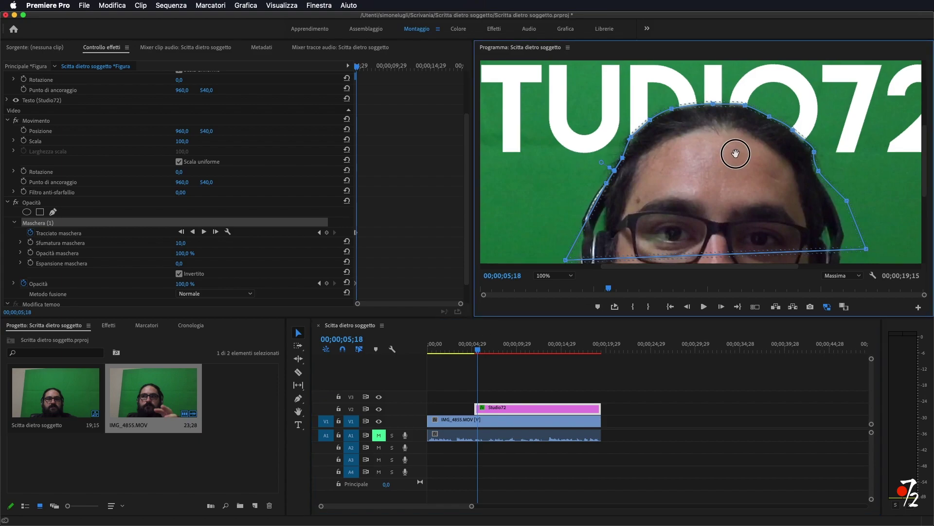
{"action": "mouse_move", "coordinate": [738, 153]}
{"action": "left_mouse_down"}
{"action": "mouse_move", "coordinate": [794, 146]}
{"action": "mouse_move", "coordinate": [734, 151]}
{"action": "mouse_move", "coordinate": [717, 168]}
{"action": "left_mouse_up"}
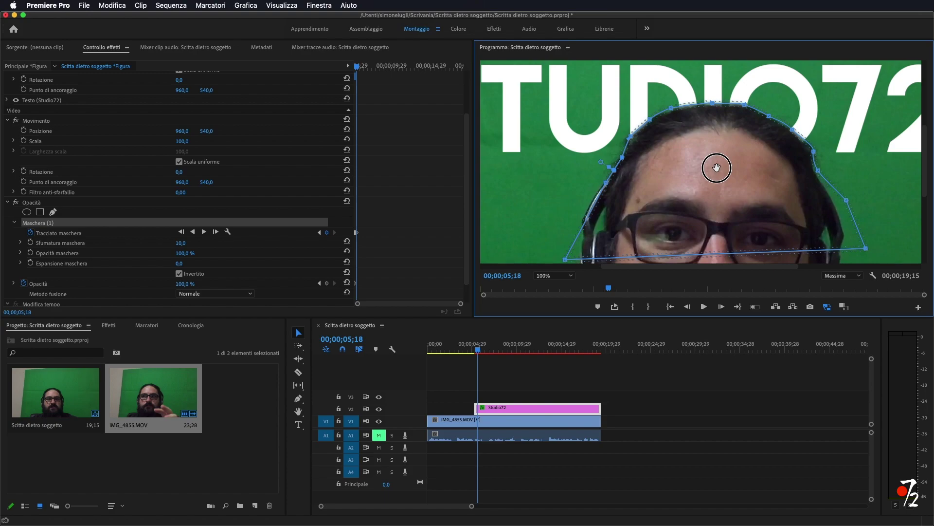
{"action": "left_click_drag", "start_coordinate": [716, 168], "coordinate": [716, 168]}
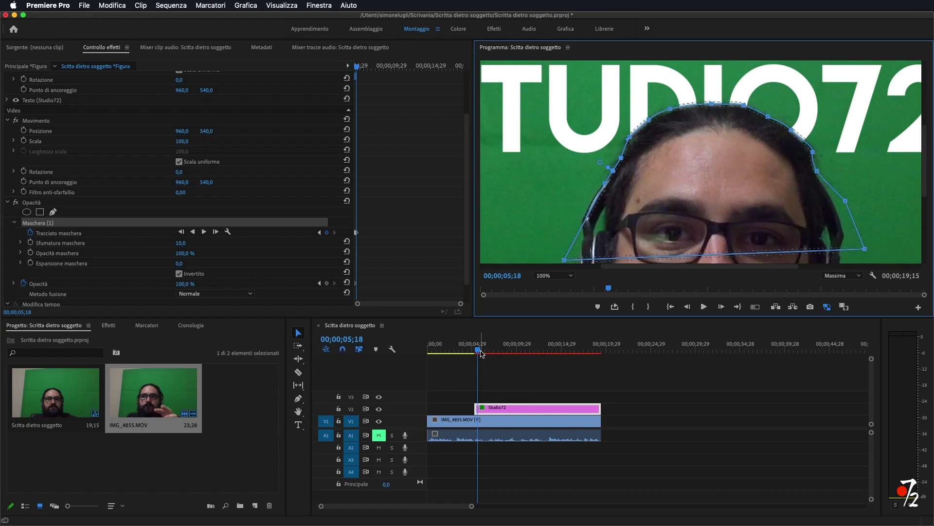
Realign the mask with the head frame by frame from 05;23 to 05;26, then step to 06;01
{"action": "left_click", "coordinate": [481, 351]}
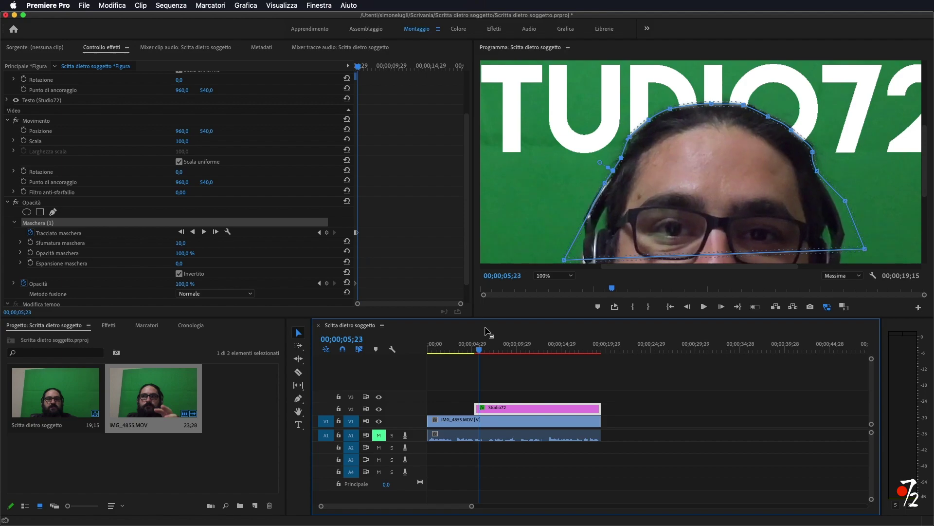
{"action": "left_click_drag", "start_coordinate": [725, 136], "coordinate": [729, 129]}
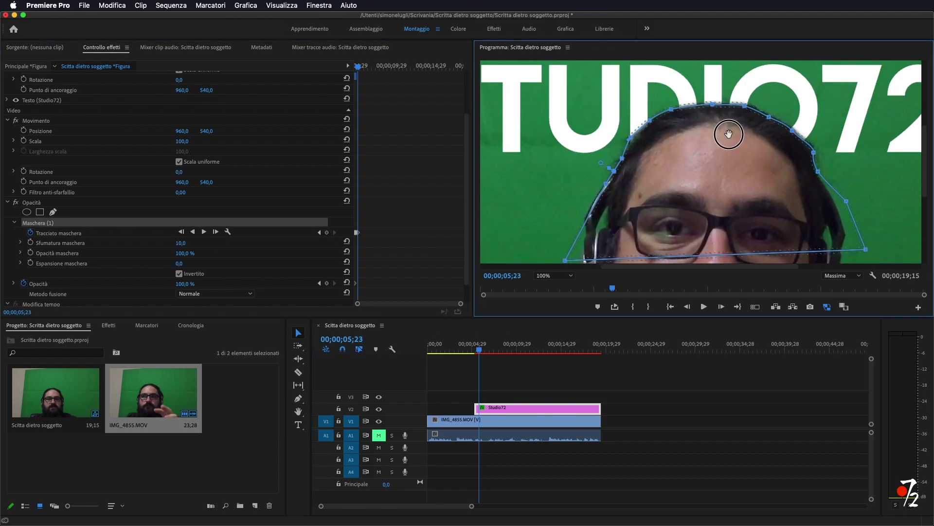
{"action": "left_click", "coordinate": [501, 330]}
{"action": "key", "text": "Right"}
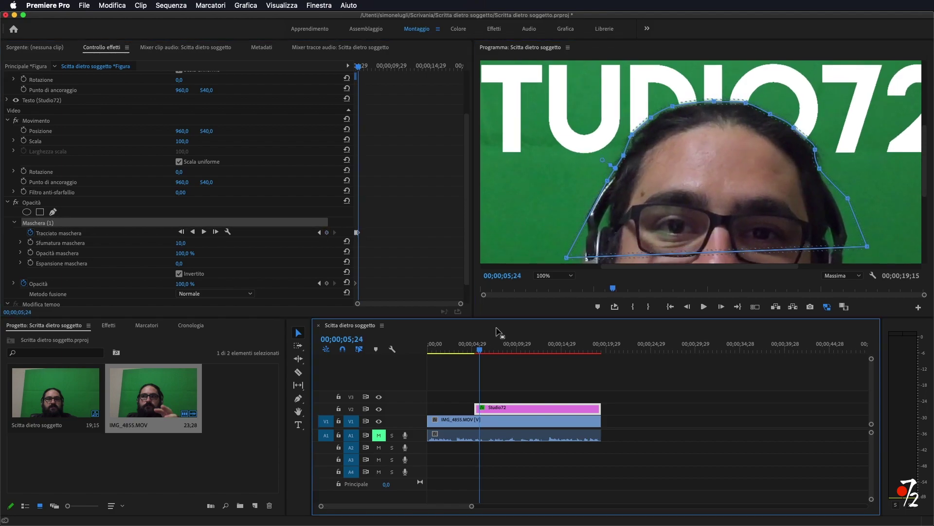
{"action": "left_click_drag", "start_coordinate": [694, 120], "coordinate": [712, 137]}
{"action": "left_click", "coordinate": [524, 334]}
{"action": "key", "text": "Right"}
{"action": "left_click_drag", "start_coordinate": [628, 153], "coordinate": [625, 155]}
{"action": "left_click_drag", "start_coordinate": [820, 148], "coordinate": [822, 153]}
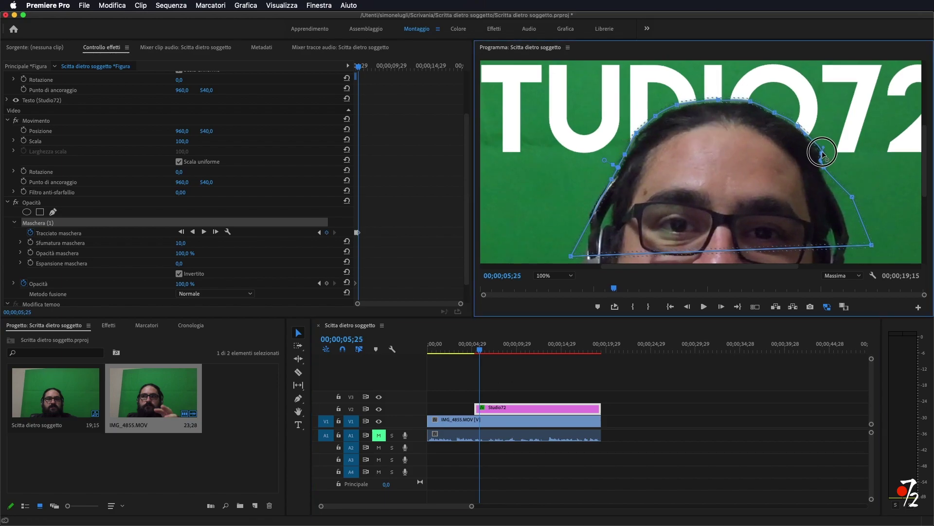
{"action": "left_click", "coordinate": [500, 334]}
{"action": "key", "text": "Right"}
{"action": "left_click_drag", "start_coordinate": [740, 131], "coordinate": [701, 144]}
{"action": "left_click", "coordinate": [494, 336]}
{"action": "key", "text": "shift+Right"}
Keyframe the mask on the head at 06;07, 06;22, 07;02, 07;20, 08;09, 08;21 and 08;27, then review
{"action": "left_click", "coordinate": [484, 351]}
{"action": "mouse_move", "coordinate": [784, 163]}
{"action": "left_mouse_down"}
{"action": "mouse_move", "coordinate": [762, 141]}
{"action": "mouse_move", "coordinate": [699, 147]}
{"action": "mouse_move", "coordinate": [739, 142]}
{"action": "mouse_move", "coordinate": [730, 146]}
{"action": "left_mouse_up"}
{"action": "left_click", "coordinate": [487, 351]}
{"action": "left_click", "coordinate": [489, 352]}
{"action": "left_click", "coordinate": [491, 352]}
{"action": "left_click", "coordinate": [491, 351]}
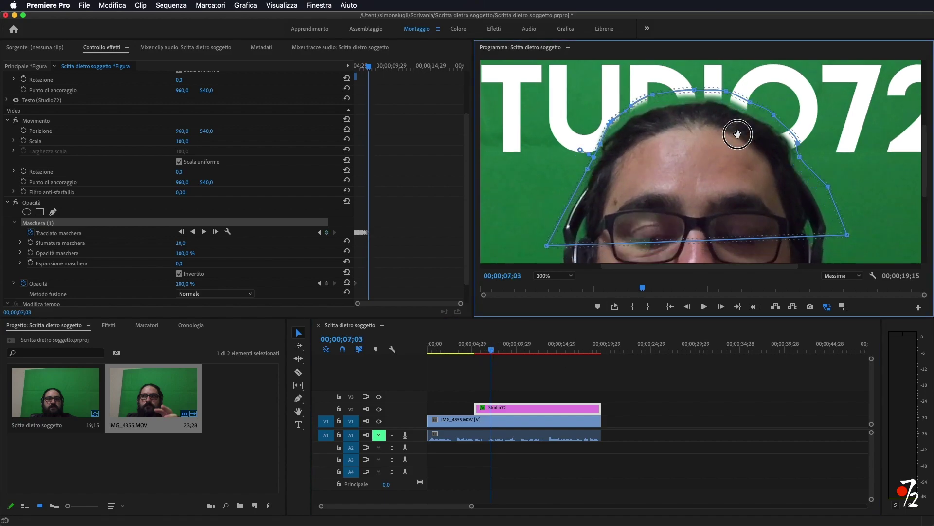
{"action": "left_click", "coordinate": [492, 349]}
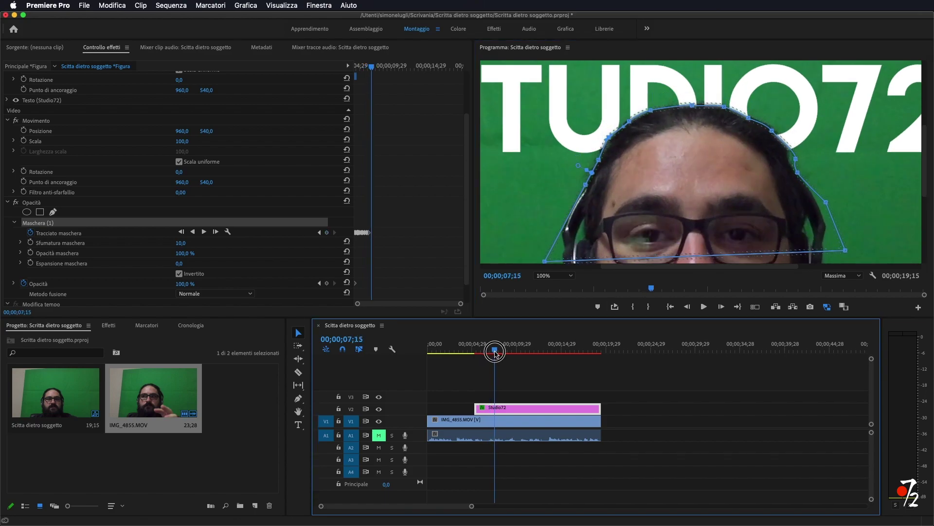
{"action": "mouse_move", "coordinate": [711, 137]}
{"action": "left_mouse_down"}
{"action": "mouse_move", "coordinate": [724, 121]}
{"action": "mouse_move", "coordinate": [743, 125]}
{"action": "left_mouse_up"}
{"action": "left_click", "coordinate": [498, 351]}
{"action": "left_click", "coordinate": [502, 349]}
{"action": "left_click", "coordinate": [506, 349]}
{"action": "left_click_drag", "start_coordinate": [673, 131], "coordinate": [682, 132]}
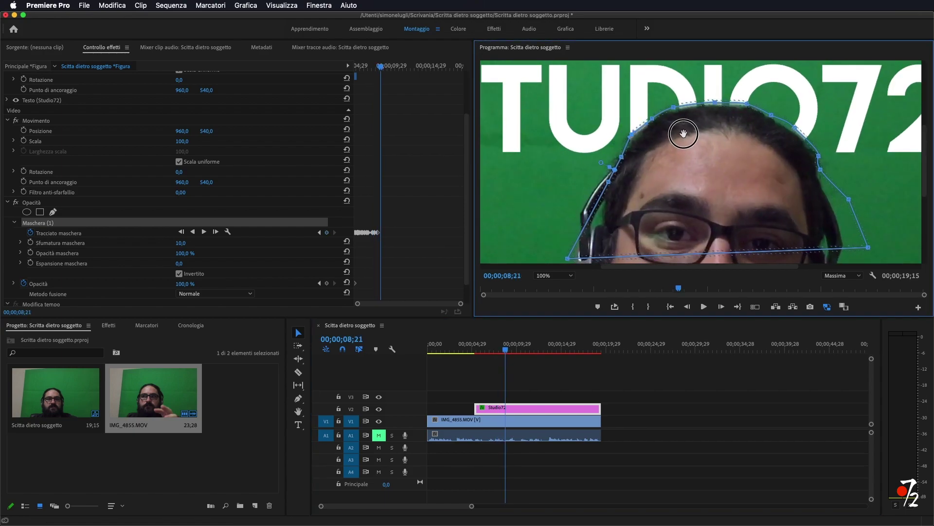
{"action": "left_click", "coordinate": [507, 349]}
{"action": "left_click_drag", "start_coordinate": [779, 151], "coordinate": [775, 151]}
{"action": "mouse_move", "coordinate": [507, 349]}
{"action": "left_mouse_down"}
{"action": "mouse_move", "coordinate": [472, 353]}
{"action": "mouse_move", "coordinate": [505, 358]}
{"action": "left_mouse_up"}
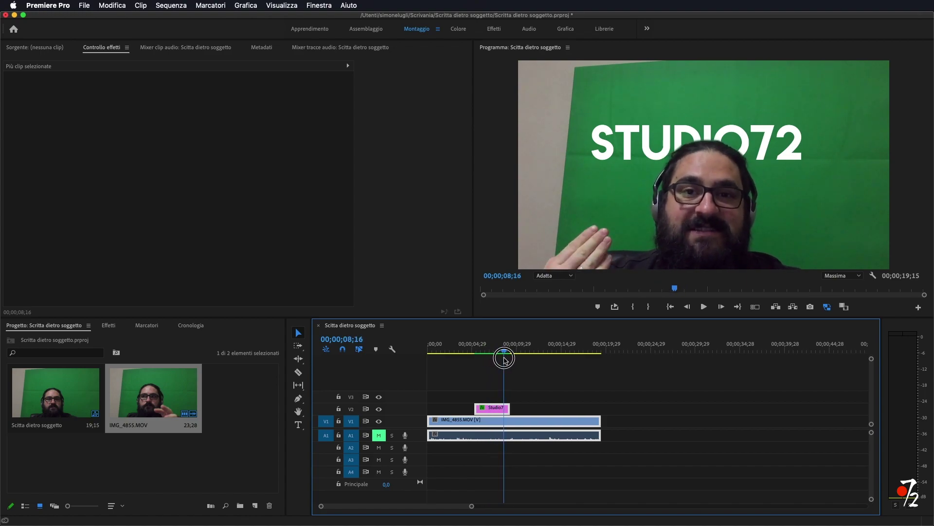
Go to frame 08;04 and select the Studio72 title clip on V2 to show its effect settings
{"action": "left_click", "coordinate": [500, 350]}
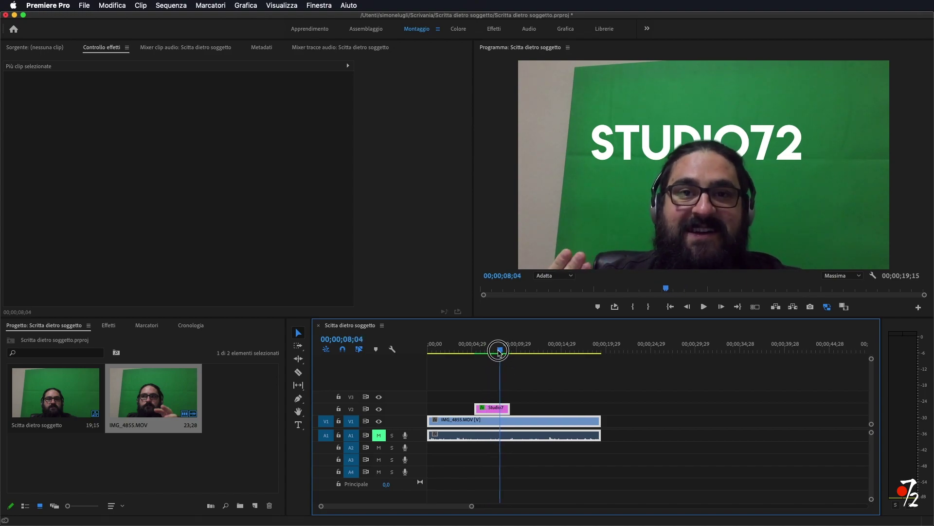
{"action": "left_click", "coordinate": [490, 407]}
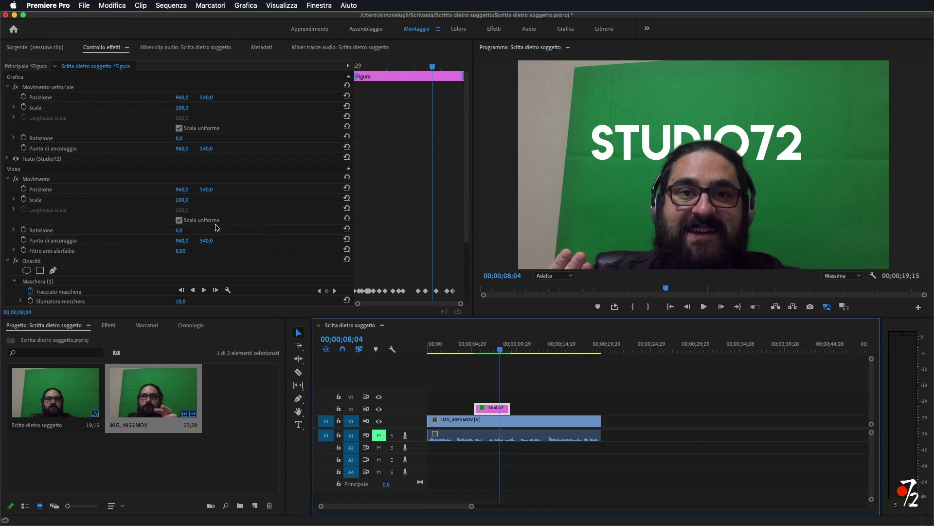
Set the title mask feather (Sfumatura maschera) to 21 and expansion (Espansione maschera) to -2
{"action": "scroll", "coordinate": [153, 229], "scroll_direction": "down", "scroll_amount": 2}
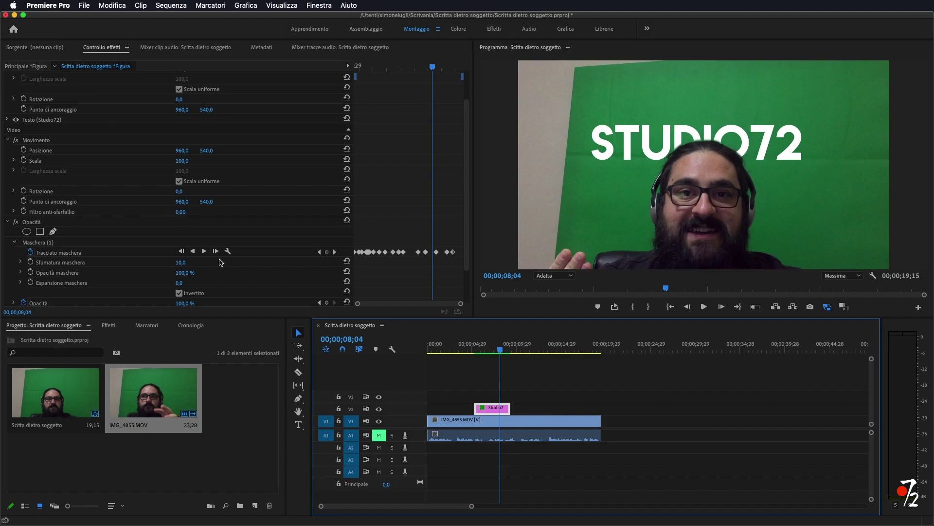
{"action": "mouse_move", "coordinate": [180, 263]}
{"action": "left_mouse_down"}
{"action": "mouse_move", "coordinate": [271, 263]}
{"action": "mouse_move", "coordinate": [184, 262]}
{"action": "left_mouse_up"}
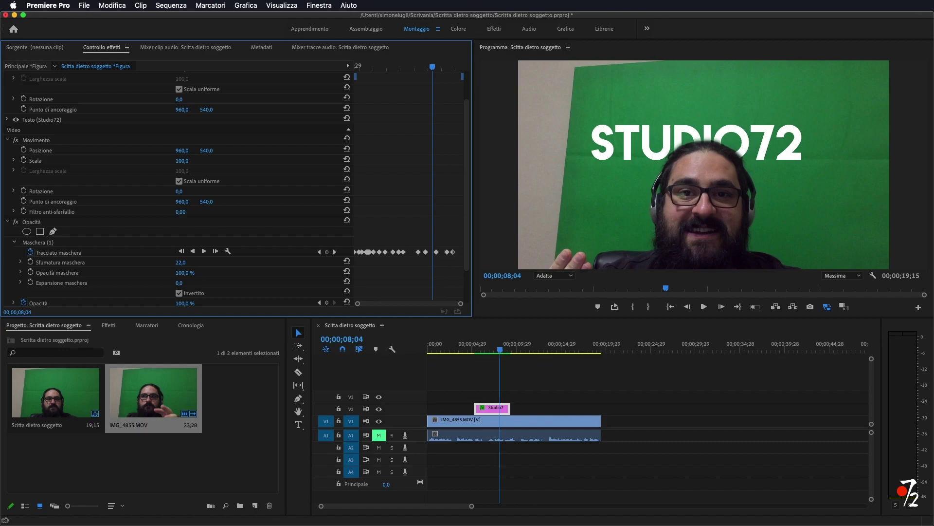
{"action": "left_click_drag", "start_coordinate": [187, 262], "coordinate": [186, 262]}
{"action": "left_click_drag", "start_coordinate": [179, 282], "coordinate": [210, 283]}
{"action": "mouse_move", "coordinate": [182, 282]}
{"action": "left_mouse_down"}
{"action": "mouse_move", "coordinate": [126, 283]}
{"action": "mouse_move", "coordinate": [146, 282]}
{"action": "left_mouse_up"}
{"action": "left_click", "coordinate": [496, 351]}
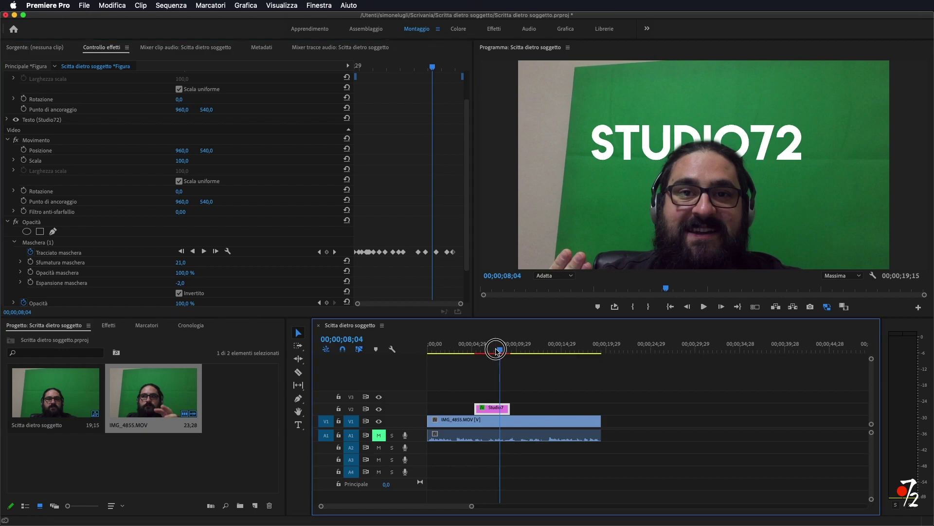
{"action": "mouse_move", "coordinate": [496, 351]}
{"action": "left_mouse_down"}
{"action": "mouse_move", "coordinate": [476, 350]}
{"action": "mouse_move", "coordinate": [485, 353]}
{"action": "left_mouse_up"}
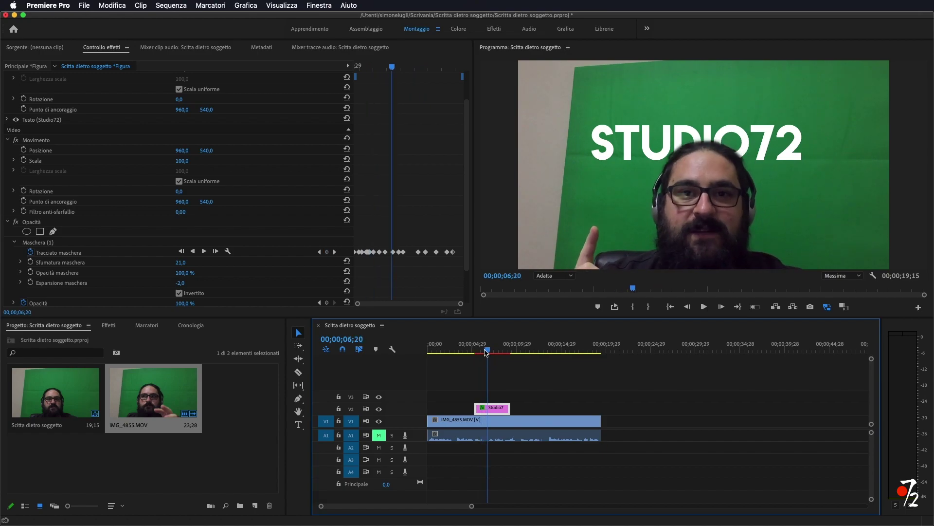